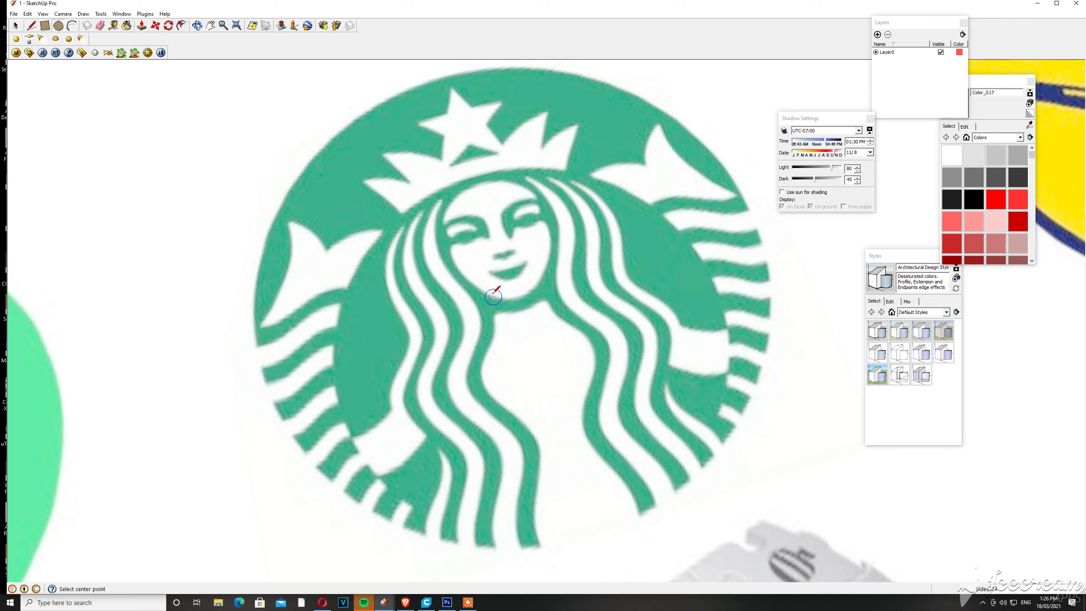
# - Draw a circle over the Starbucks logo sized to its outer rim
pyautogui.scroll(-3, 528, 309)
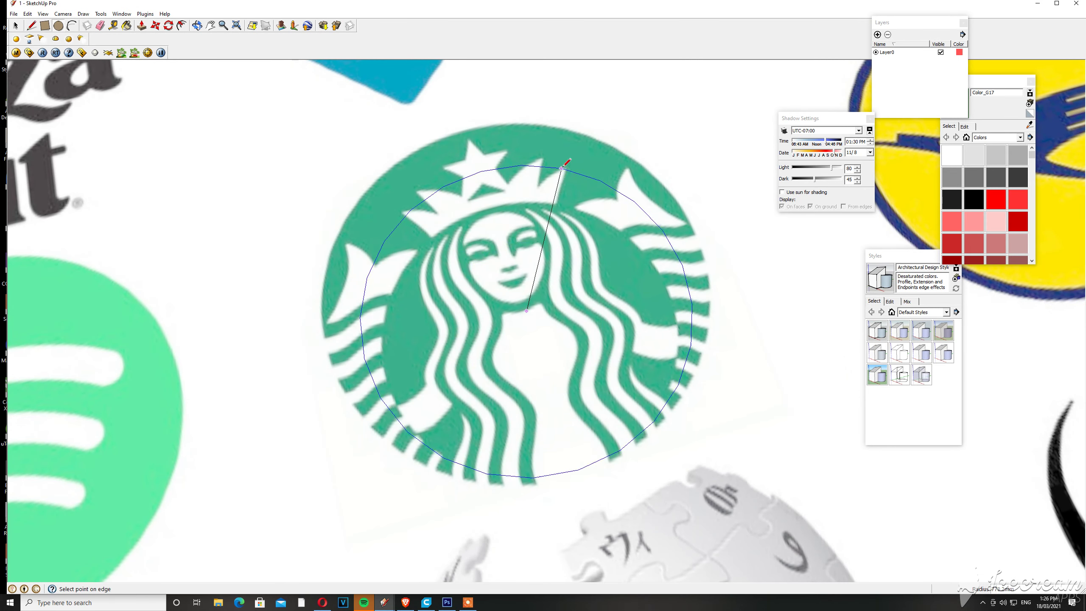
pyautogui.click(566, 138)
pyautogui.press('space')
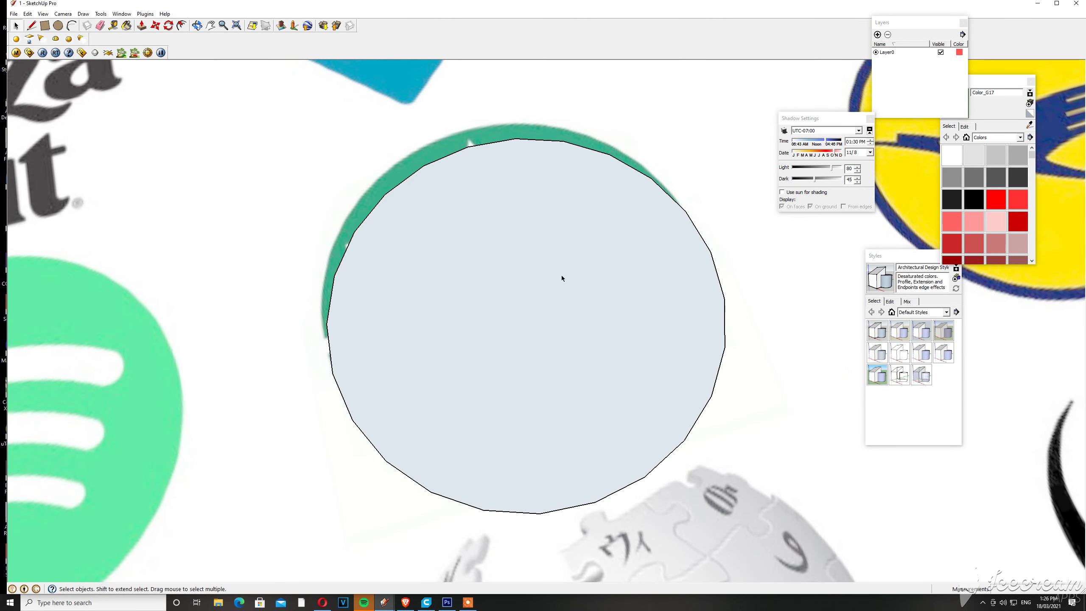
# - Make the circle face a group and start moving it
pyautogui.rightClick(560, 282)
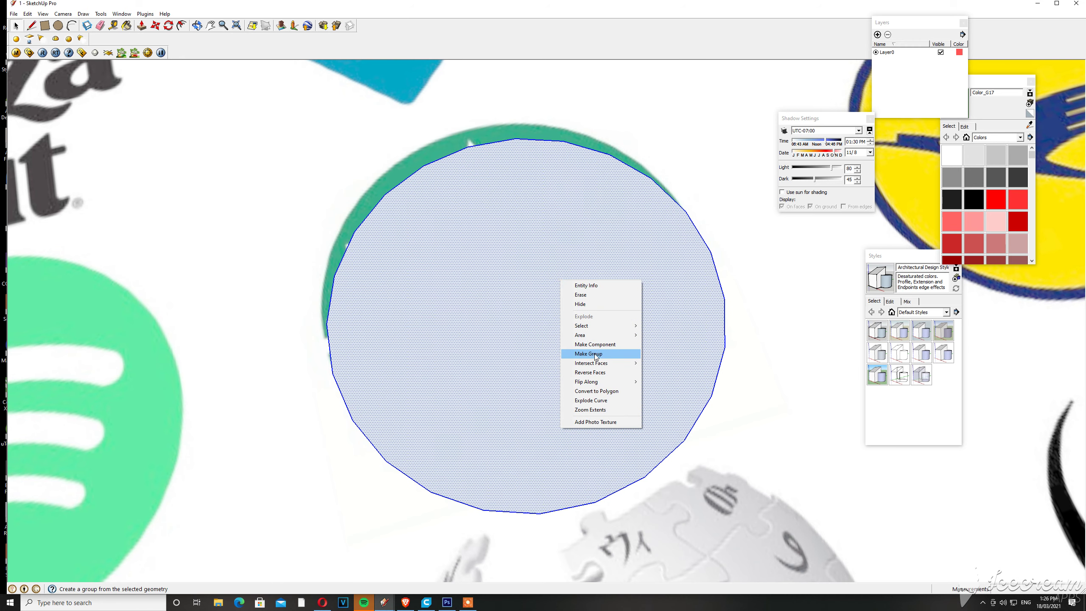
pyautogui.click(595, 354)
pyautogui.scroll(-1, 558, 343)
pyautogui.press('m')
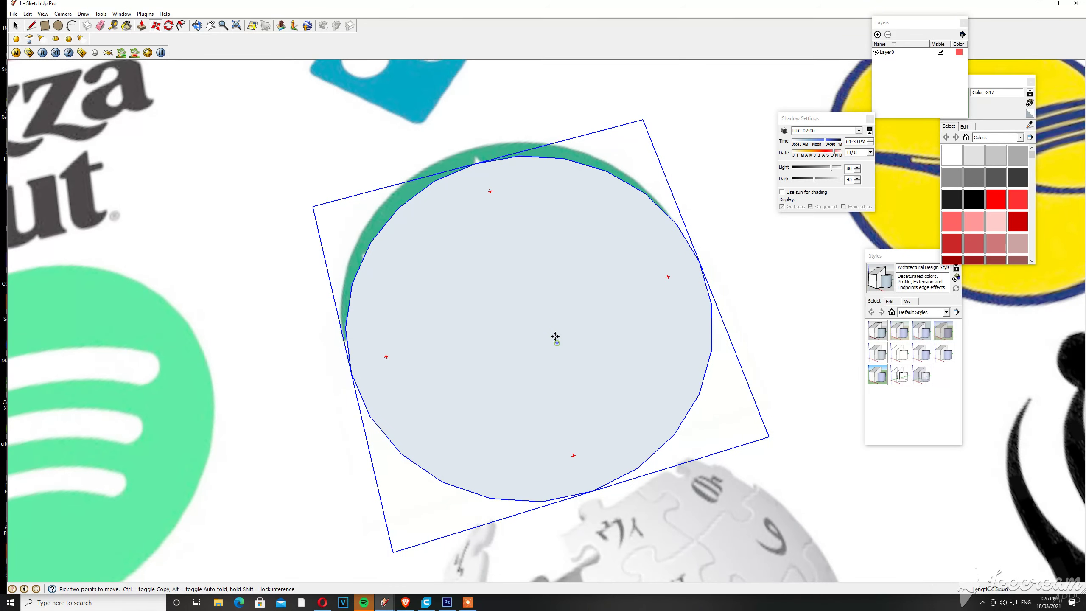
pyautogui.click(555, 338)
pyautogui.scroll(-2, 547, 321)
# - Paint the circle with white Color_000 and set its opacity to 56
pyautogui.press('b')
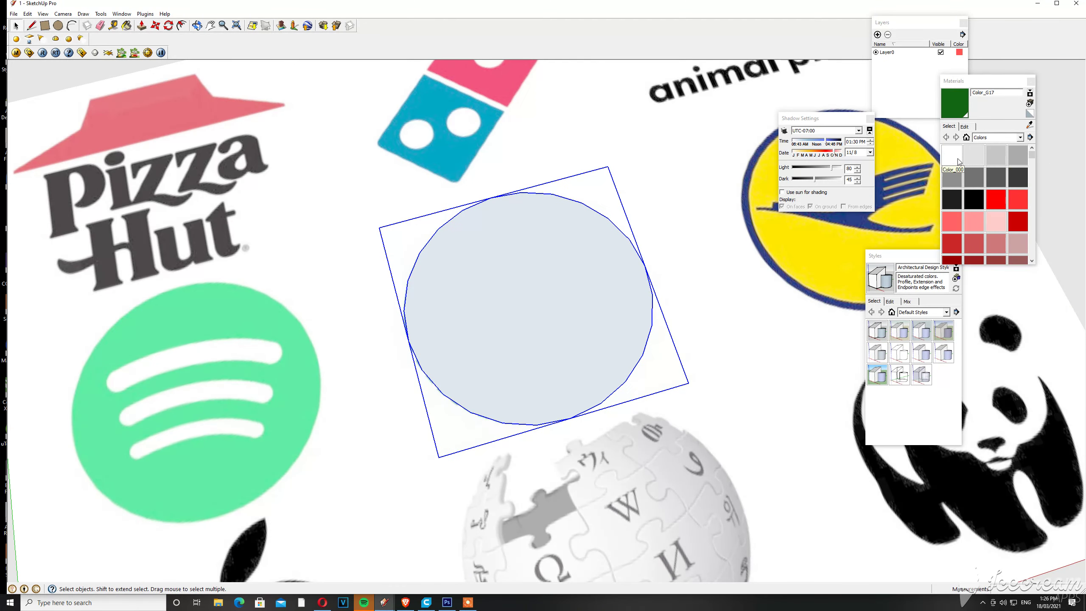
pyautogui.click(952, 155)
pyautogui.click(567, 282)
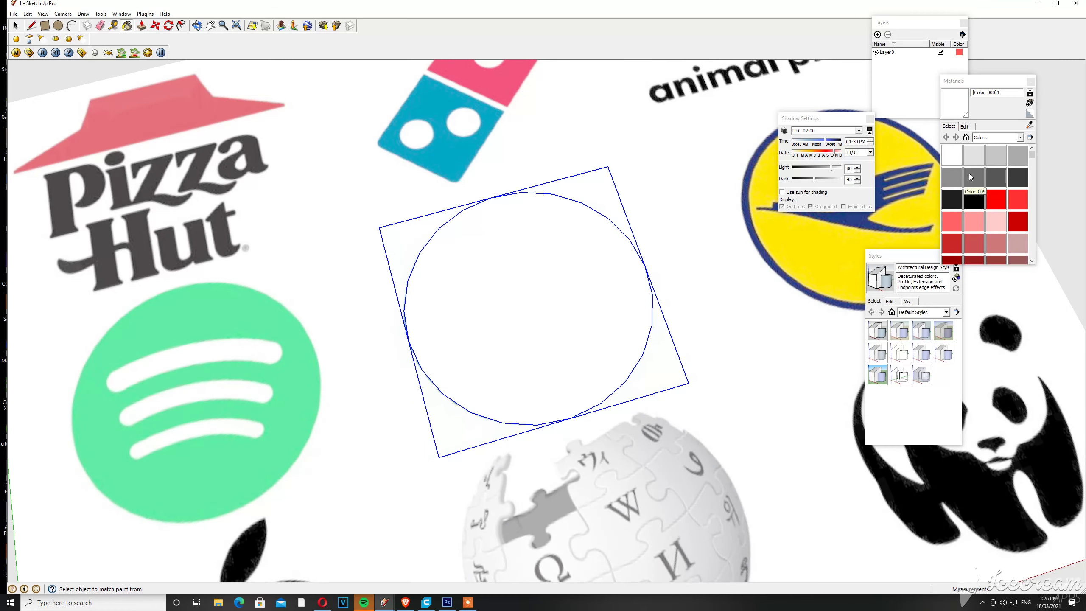
pyautogui.click(967, 127)
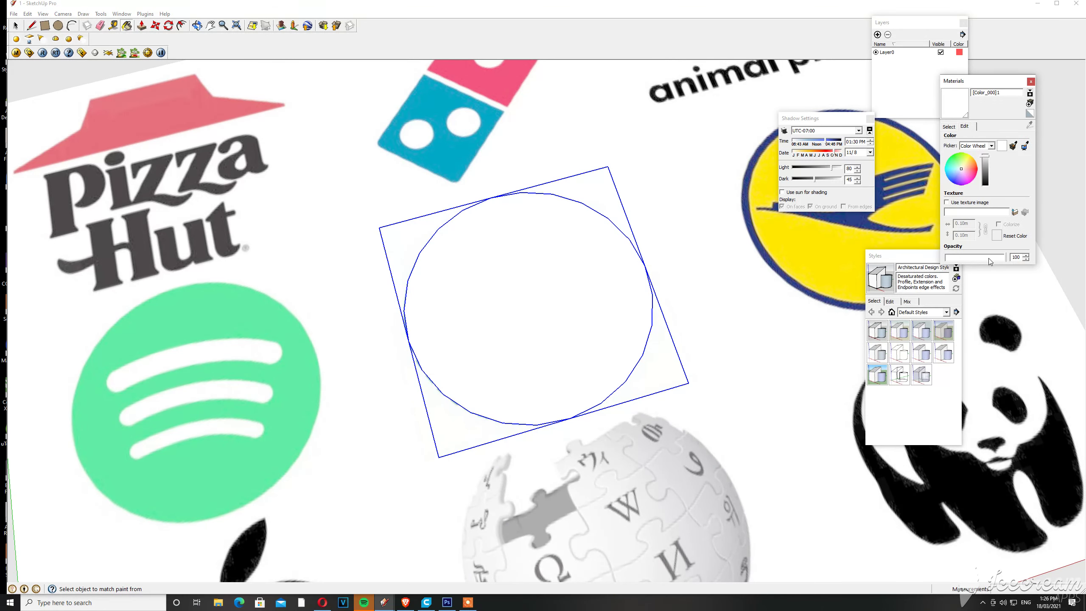
pyautogui.moveTo(990, 257); pyautogui.dragTo(980, 257)
# - Pick up the circle group to reposition it over the logo
pyautogui.scroll(2, 590, 312)
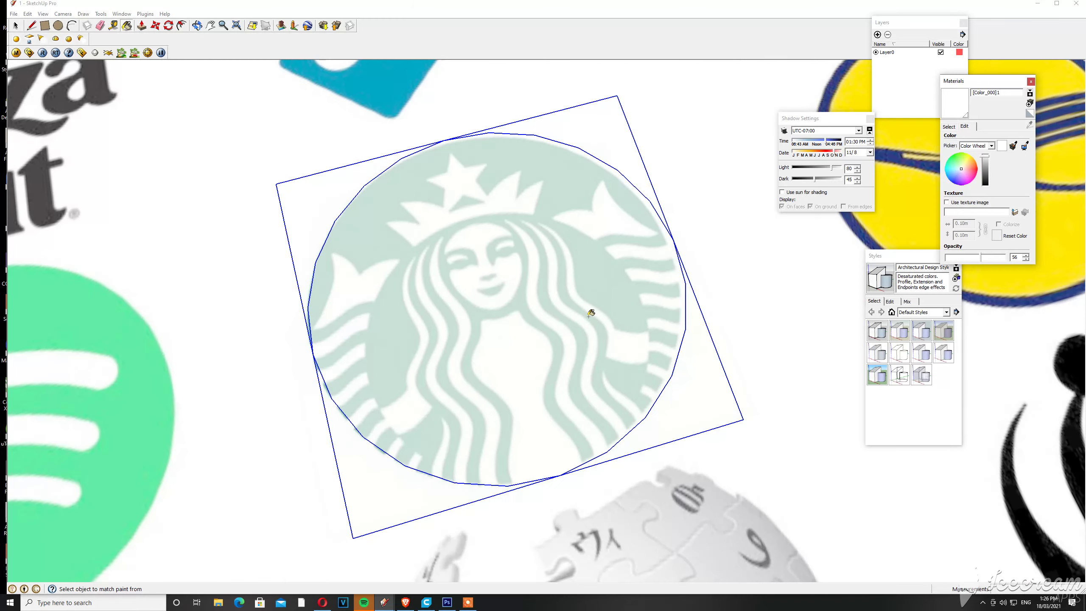
pyautogui.press('m')
pyautogui.click(532, 311)
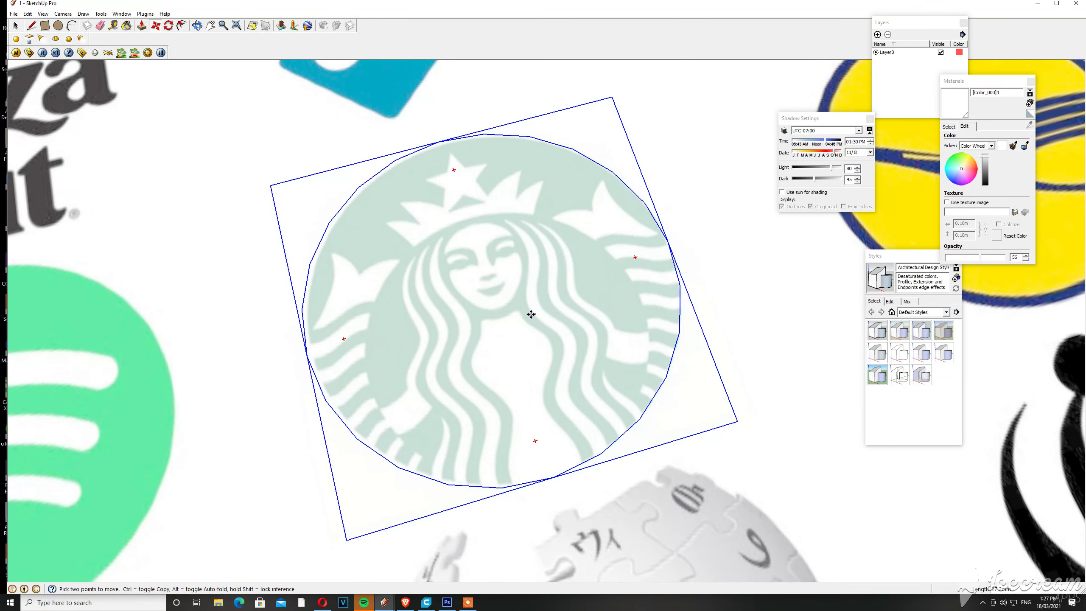
# - Finish repositioning the circle group over the logo
pyautogui.scroll(-2, 530, 315)
pyautogui.press('space')
pyautogui.click(702, 307)
pyautogui.scroll(3, 455, 305)
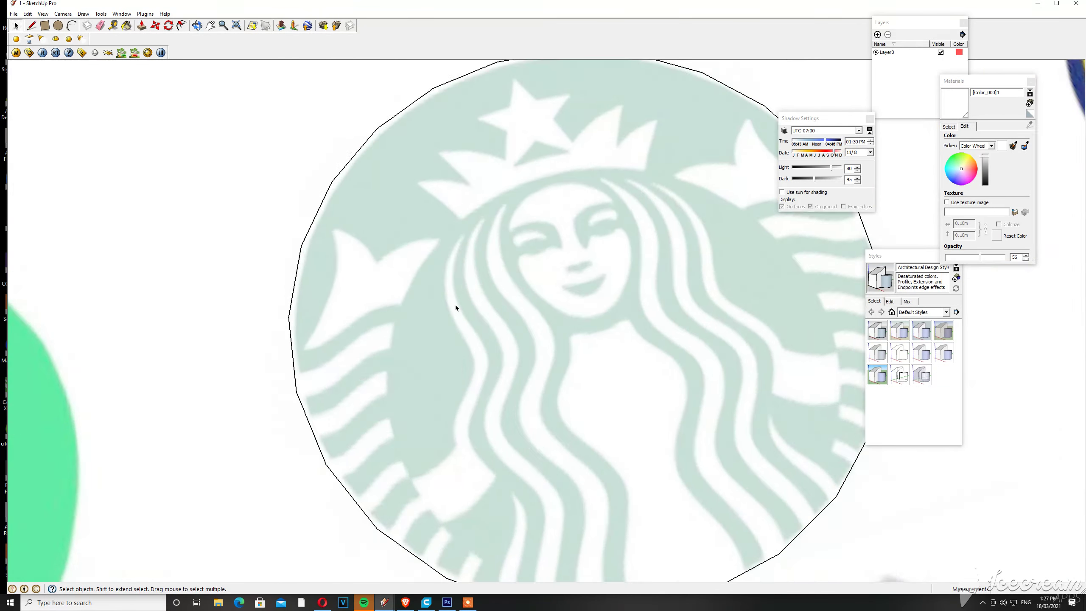
pyautogui.scroll(-1, 764, 336)
pyautogui.scroll(1, 539, 397)
# - Trace the top of the hair strand's edge with two connected arcs
pyautogui.press('a')
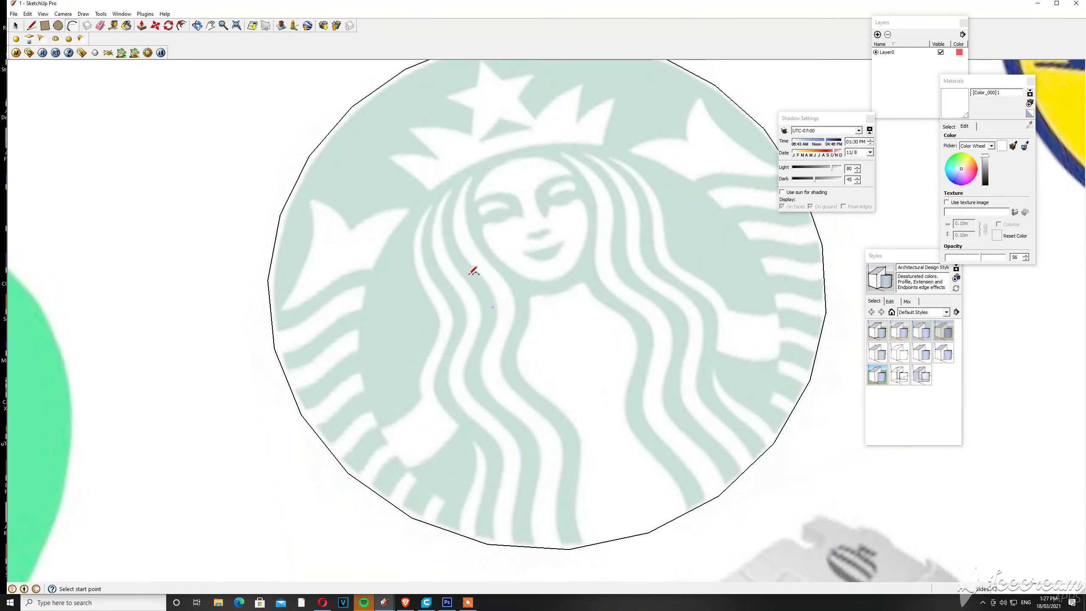
pyautogui.scroll(2, 473, 266)
pyautogui.scroll(2, 478, 177)
pyautogui.click(480, 158)
pyautogui.scroll(-3, 487, 291)
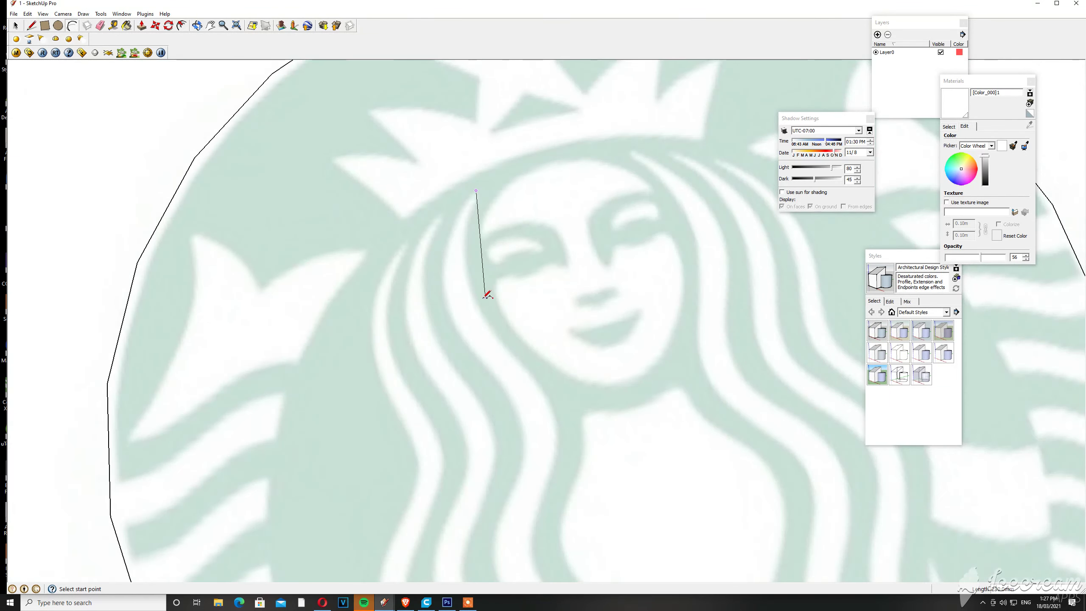
pyautogui.scroll(3, 524, 359)
pyautogui.click(525, 367)
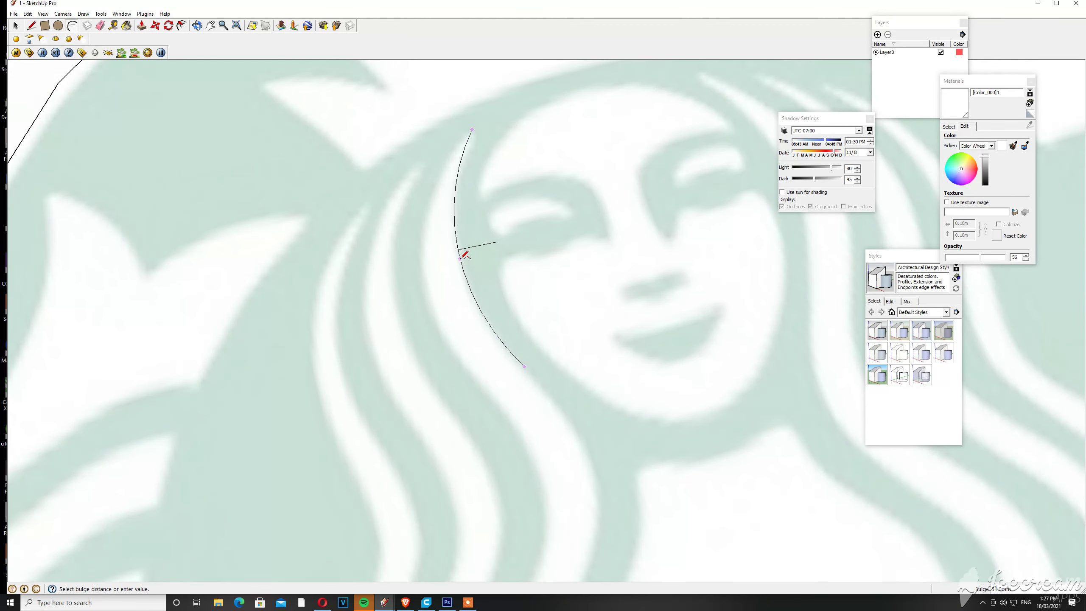
pyautogui.click(464, 254)
pyautogui.scroll(-2, 482, 286)
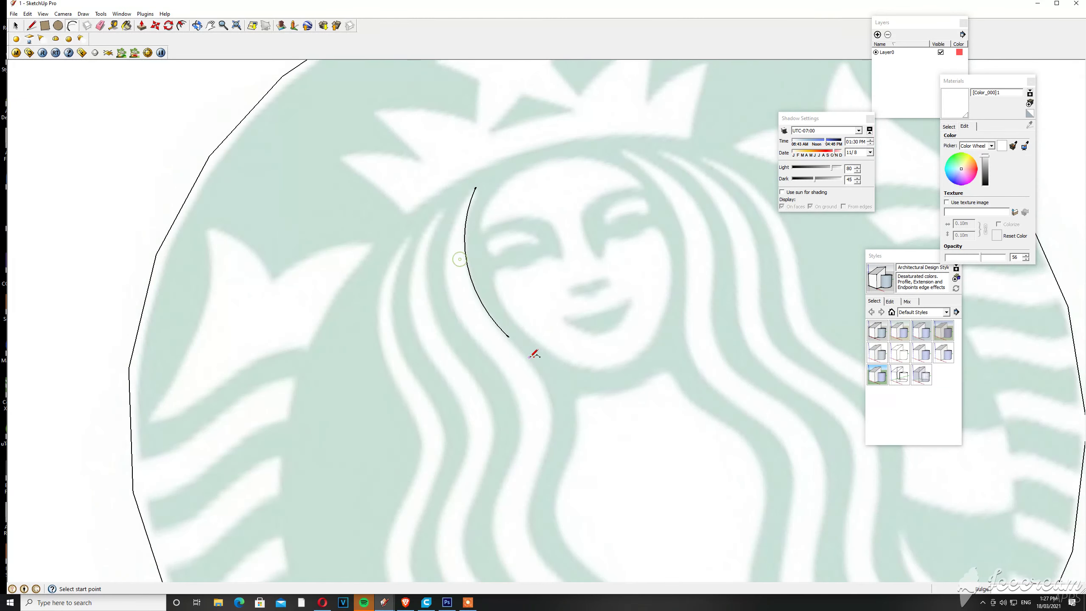
pyautogui.click(508, 336)
pyautogui.scroll(-2, 575, 315)
pyautogui.scroll(1, 589, 412)
pyautogui.scroll(2, 537, 414)
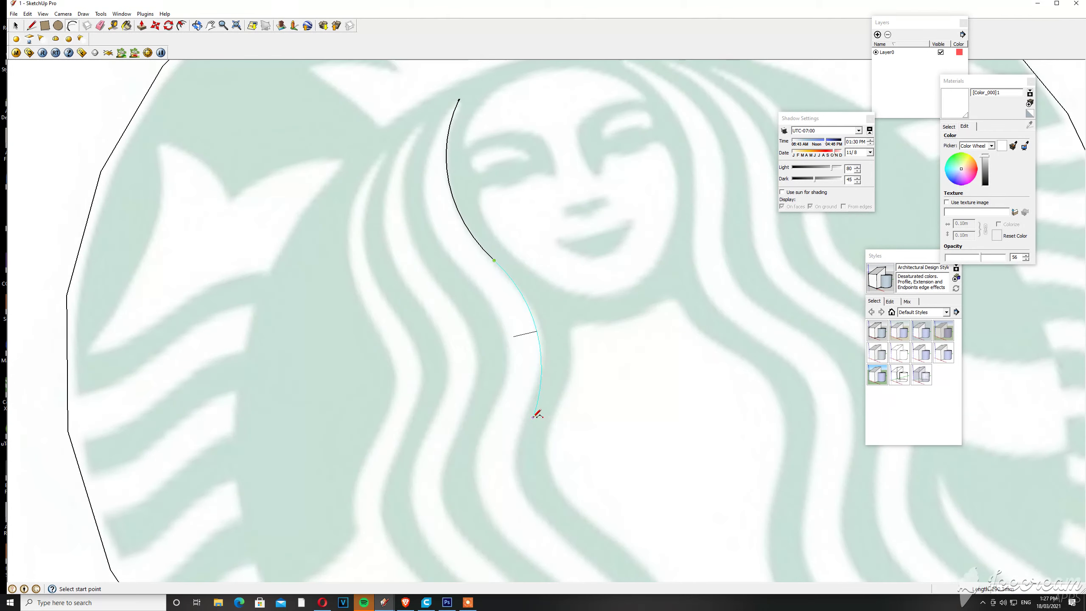
pyautogui.click(529, 415)
pyautogui.click(546, 340)
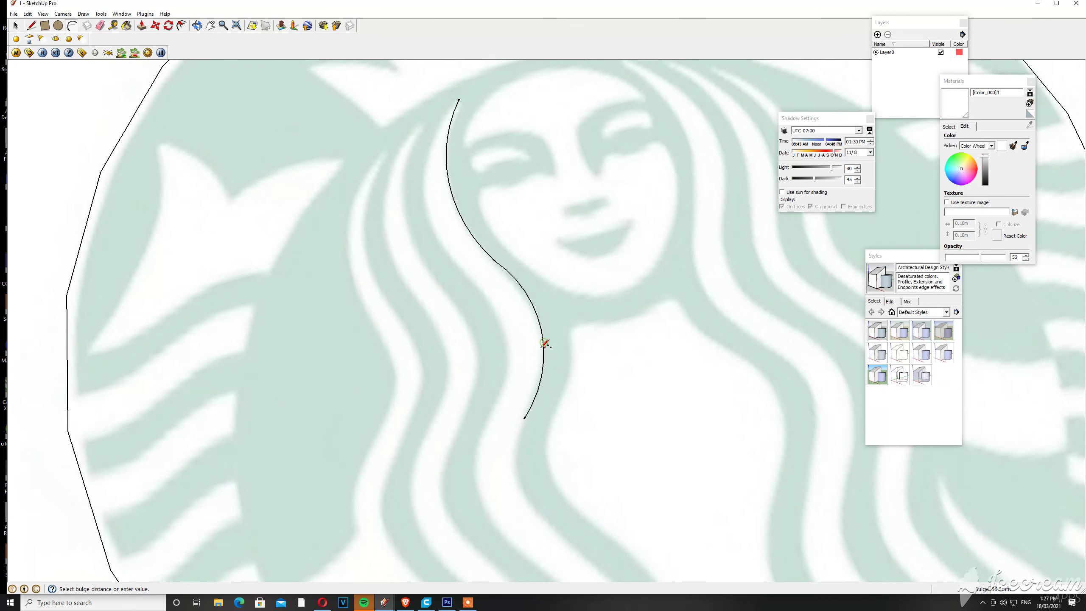
# - Continue the arc chain further down the hair strand's edge
pyautogui.scroll(-3, 546, 343)
pyautogui.scroll(1, 555, 404)
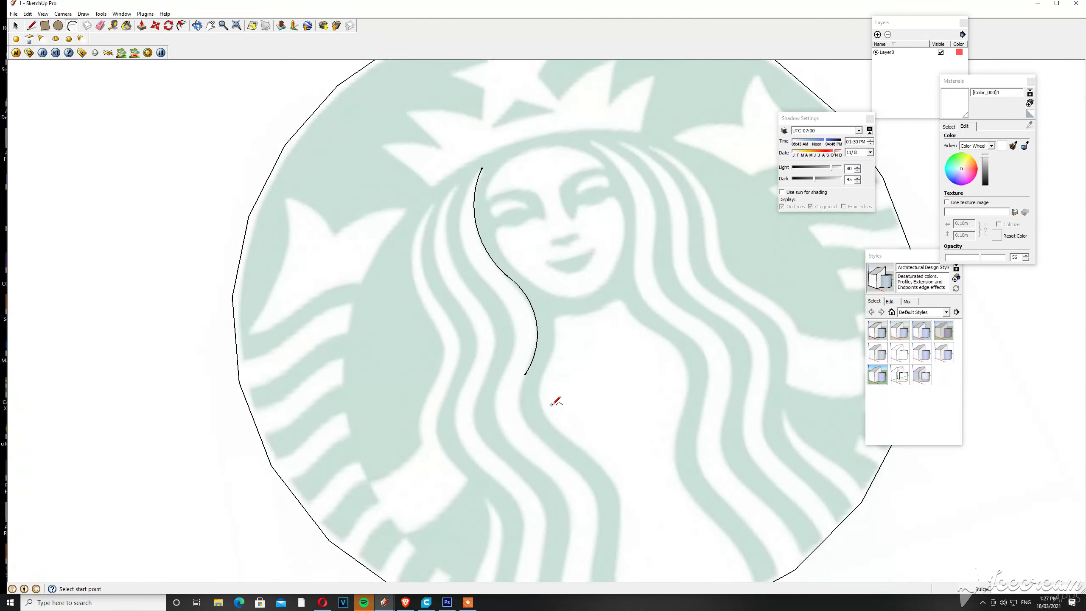
pyautogui.click(526, 375)
pyautogui.scroll(1, 541, 427)
pyautogui.scroll(2, 551, 445)
pyautogui.click(547, 434)
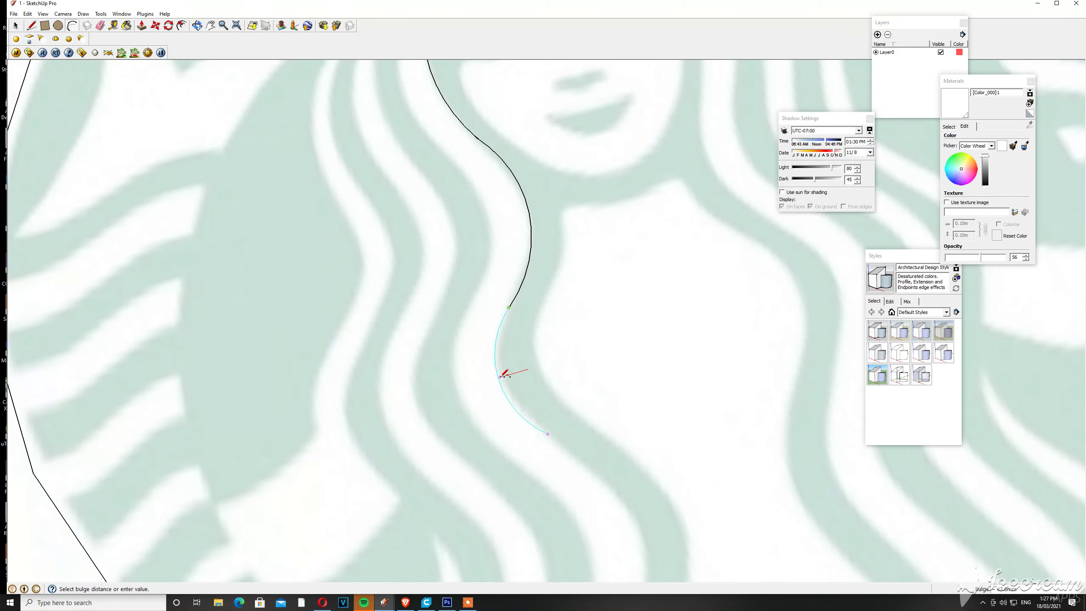
pyautogui.click(501, 375)
pyautogui.scroll(-3, 553, 439)
pyautogui.scroll(3, 540, 402)
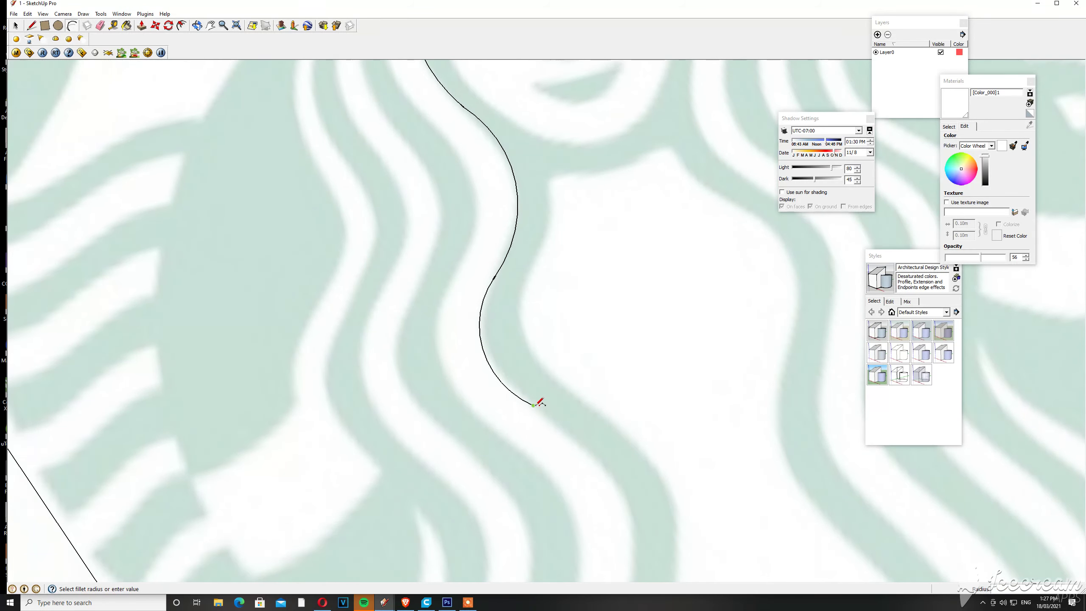
pyautogui.click(539, 404)
pyautogui.scroll(-3, 596, 461)
pyautogui.scroll(3, 606, 478)
pyautogui.click(602, 487)
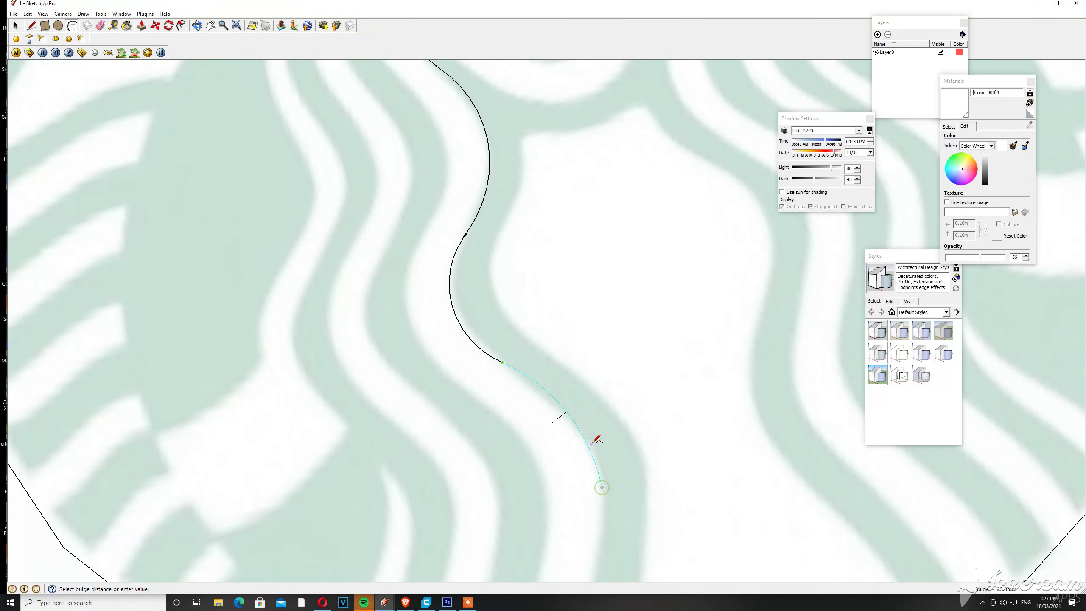
pyautogui.click(592, 440)
# - Extend the strand-edge arcs down to the circle's bottom rim
pyautogui.scroll(-4, 596, 411)
pyautogui.scroll(2, 599, 415)
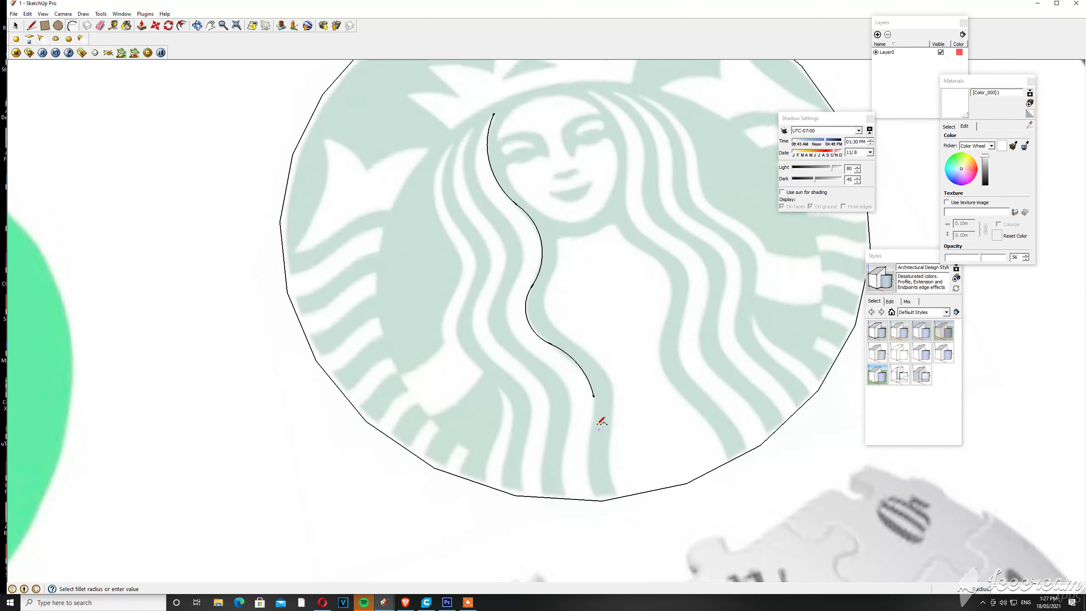
pyautogui.scroll(1, 598, 397)
pyautogui.scroll(3, 596, 441)
pyautogui.click(578, 472)
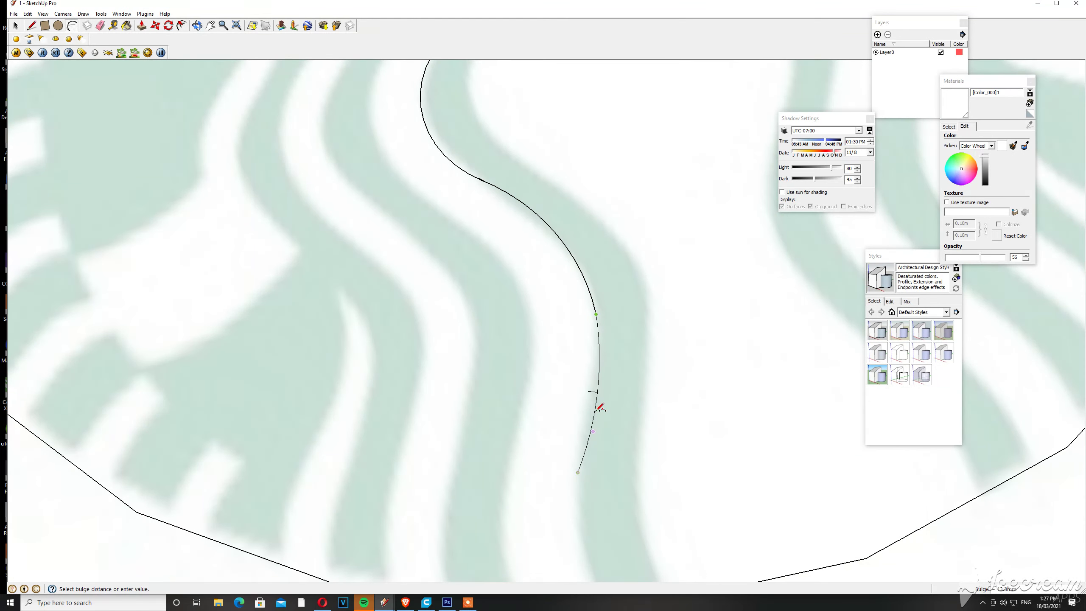
pyautogui.click(597, 387)
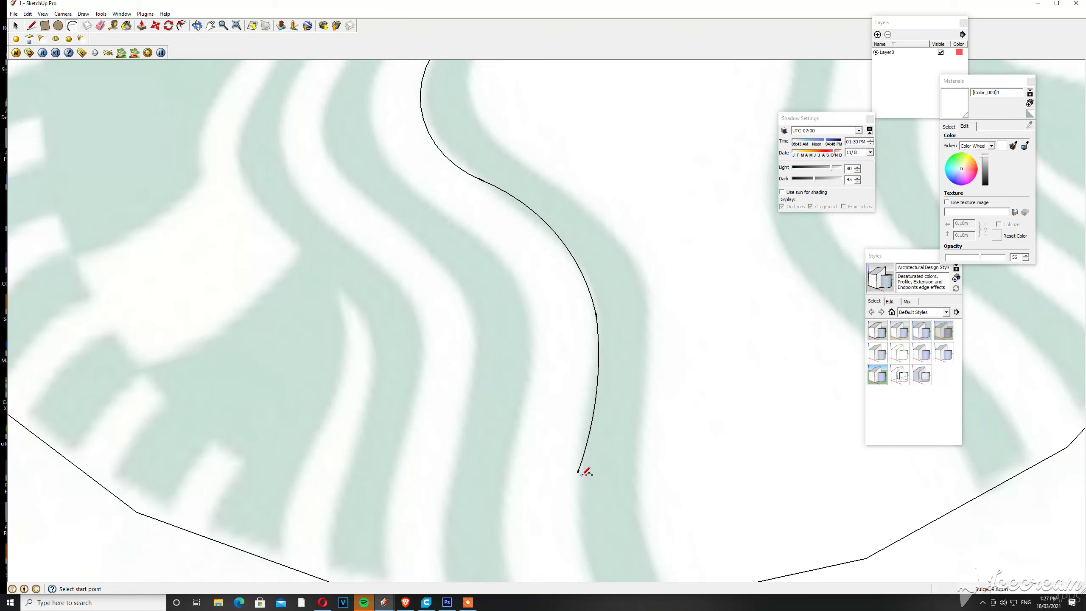
pyautogui.scroll(-4, 601, 391)
pyautogui.scroll(3, 607, 449)
pyautogui.click(547, 336)
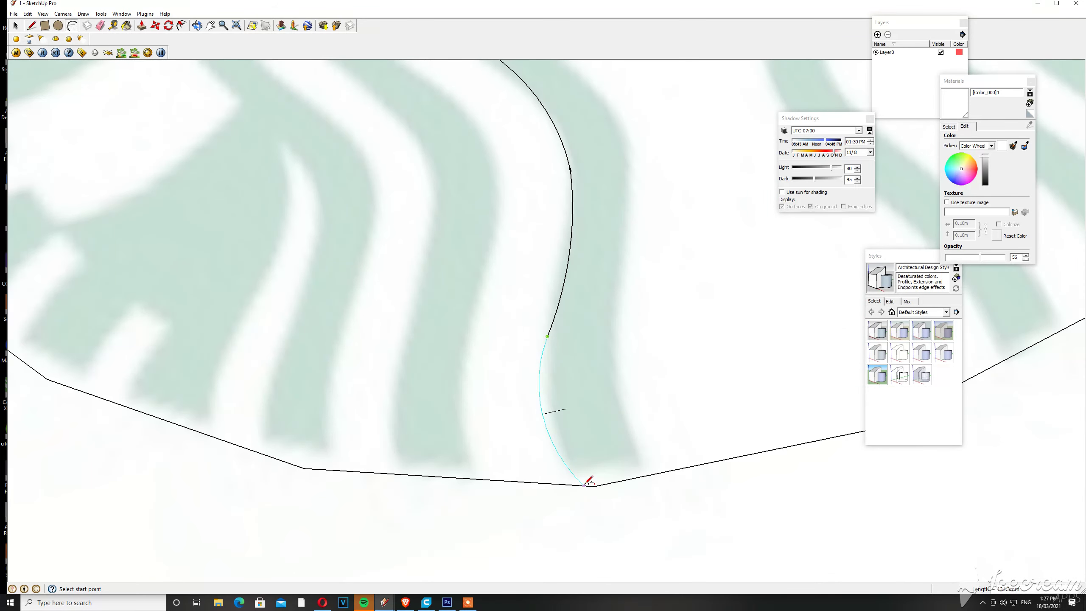
pyautogui.click(584, 485)
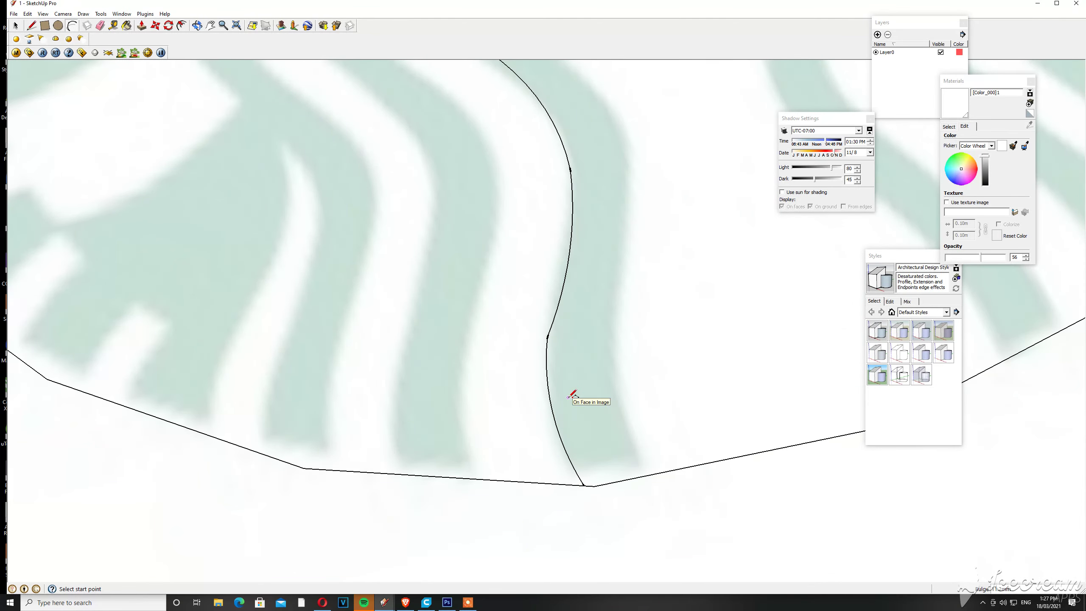
pyautogui.scroll(-3, 573, 394)
pyautogui.scroll(-1, 562, 344)
pyautogui.scroll(3, 557, 371)
pyautogui.scroll(2, 556, 459)
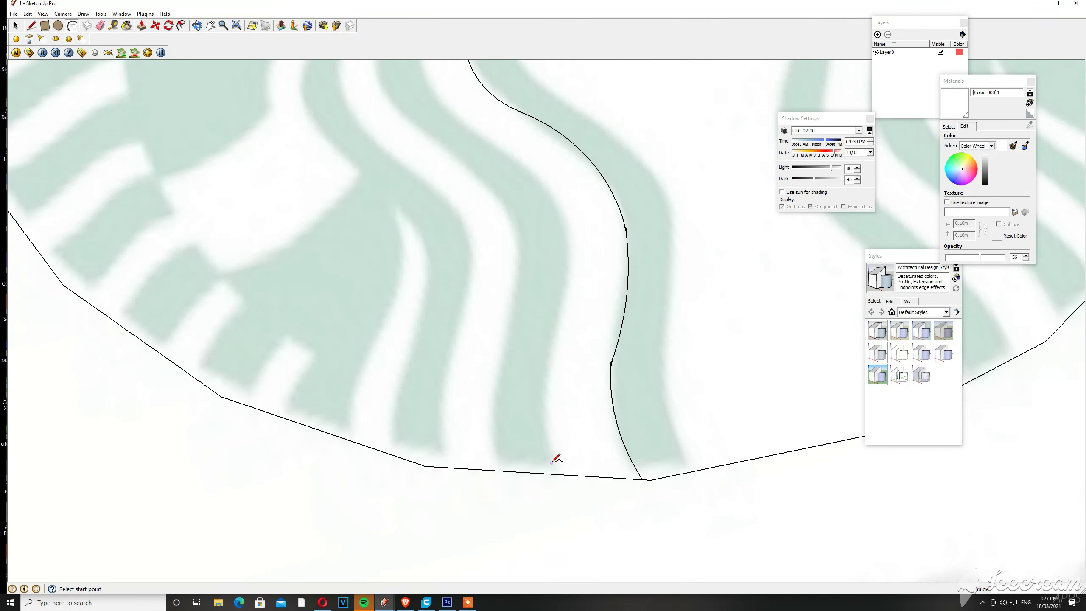
# - Trace the strand's opposite edge upward from the rim with arcs
pyautogui.click(551, 347)
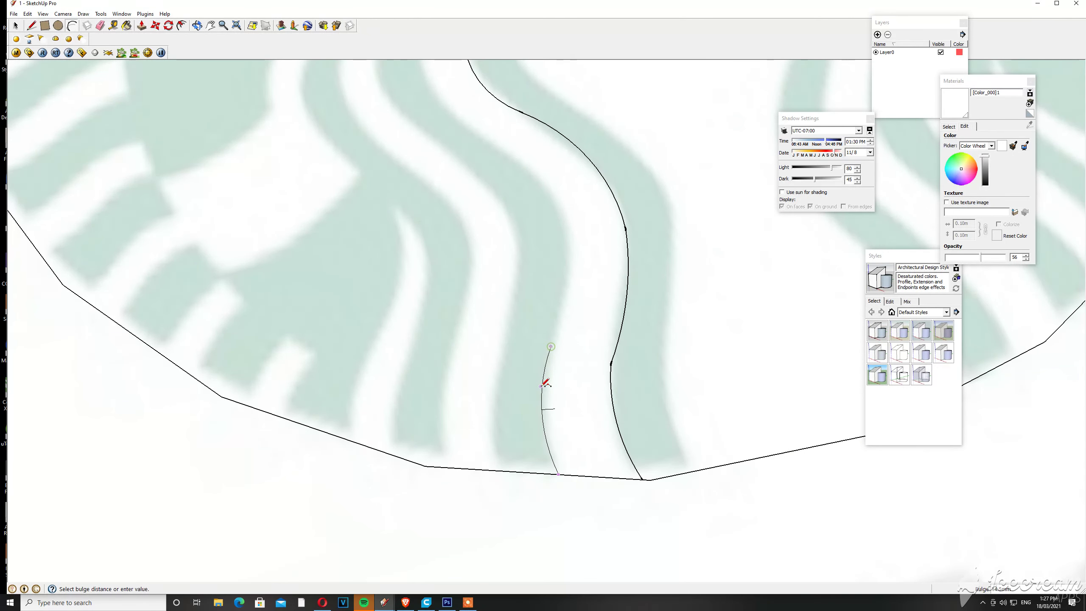
pyautogui.click(551, 346)
pyautogui.scroll(-3, 552, 345)
pyautogui.scroll(3, 526, 332)
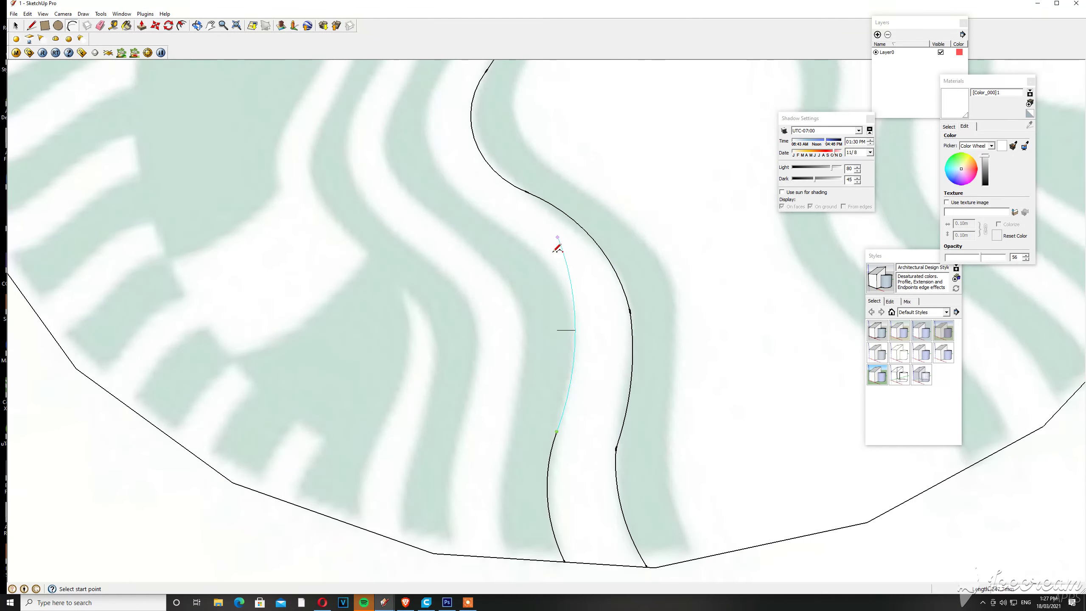
pyautogui.click(529, 244)
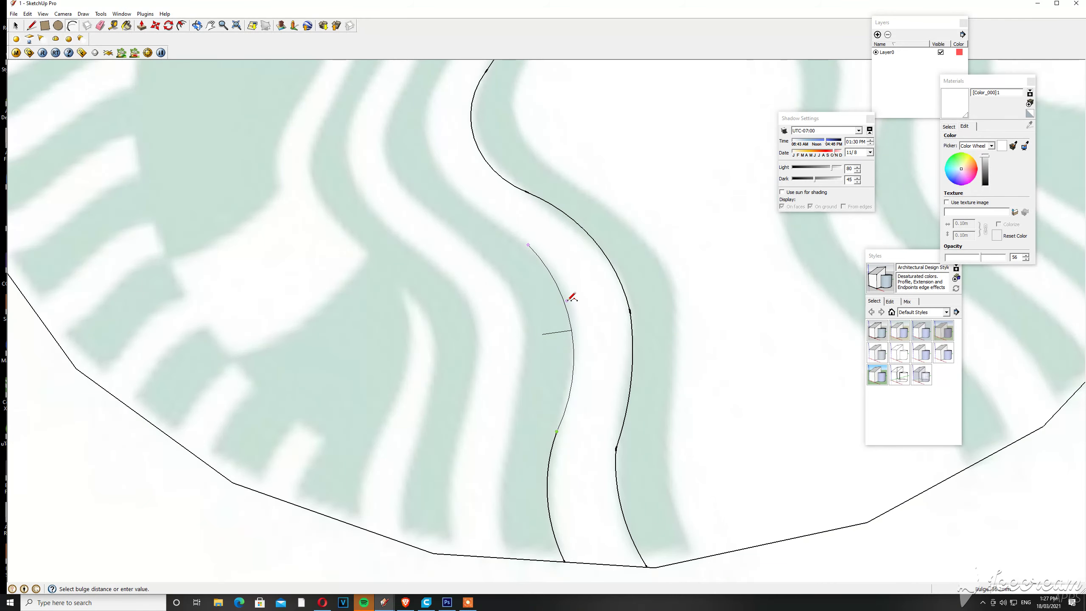
pyautogui.click(567, 301)
pyautogui.scroll(-2, 565, 296)
pyautogui.scroll(2, 542, 272)
pyautogui.click(561, 321)
pyautogui.scroll(-3, 561, 320)
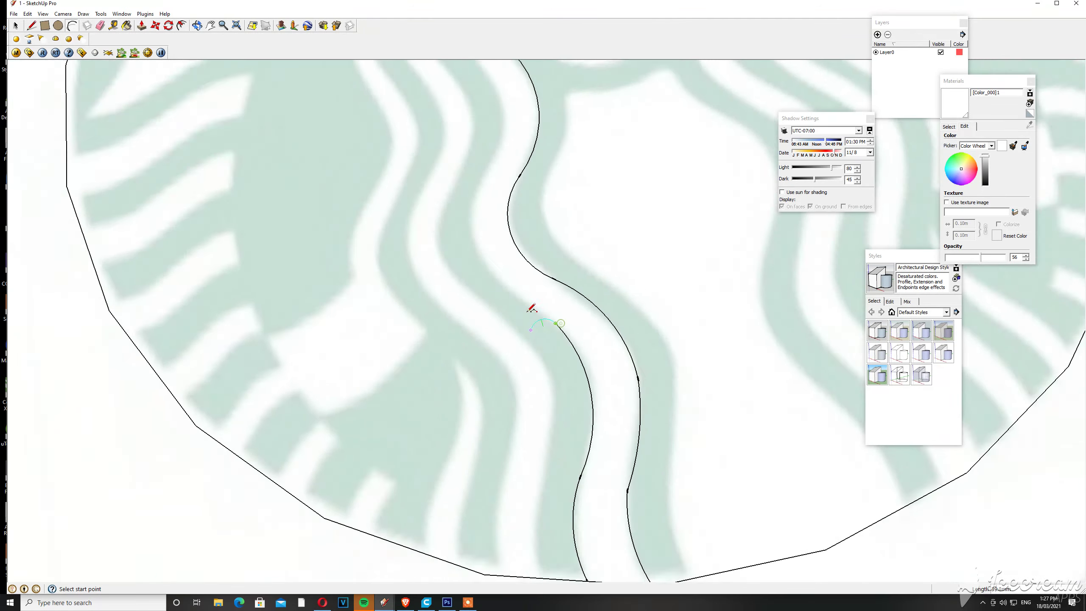
pyautogui.scroll(3, 529, 308)
pyautogui.click(488, 256)
pyautogui.click(503, 294)
pyautogui.scroll(-2, 502, 292)
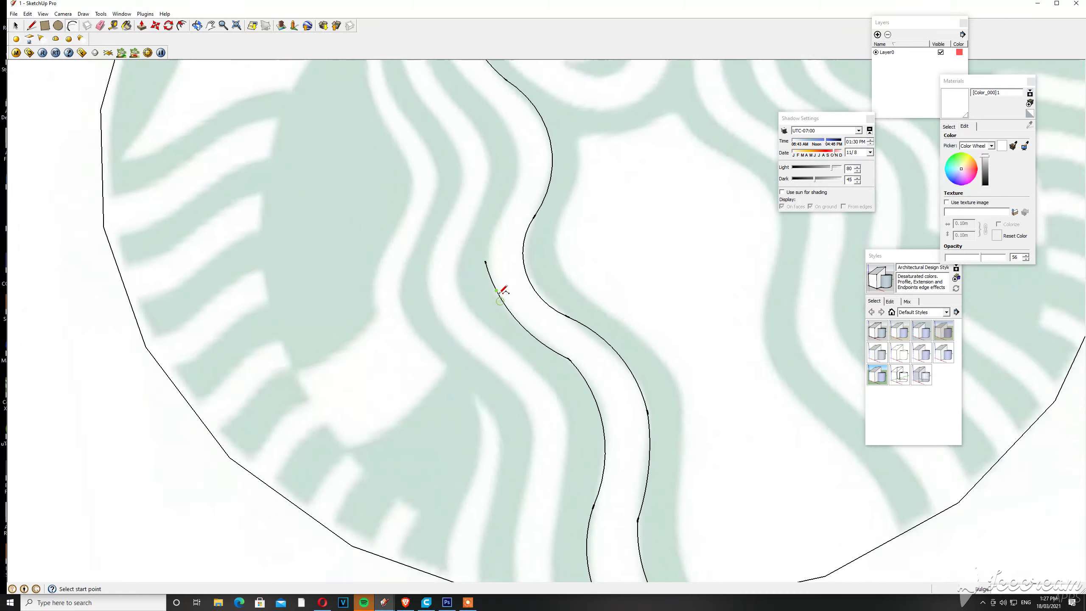
pyautogui.scroll(1, 498, 273)
pyautogui.scroll(3, 494, 272)
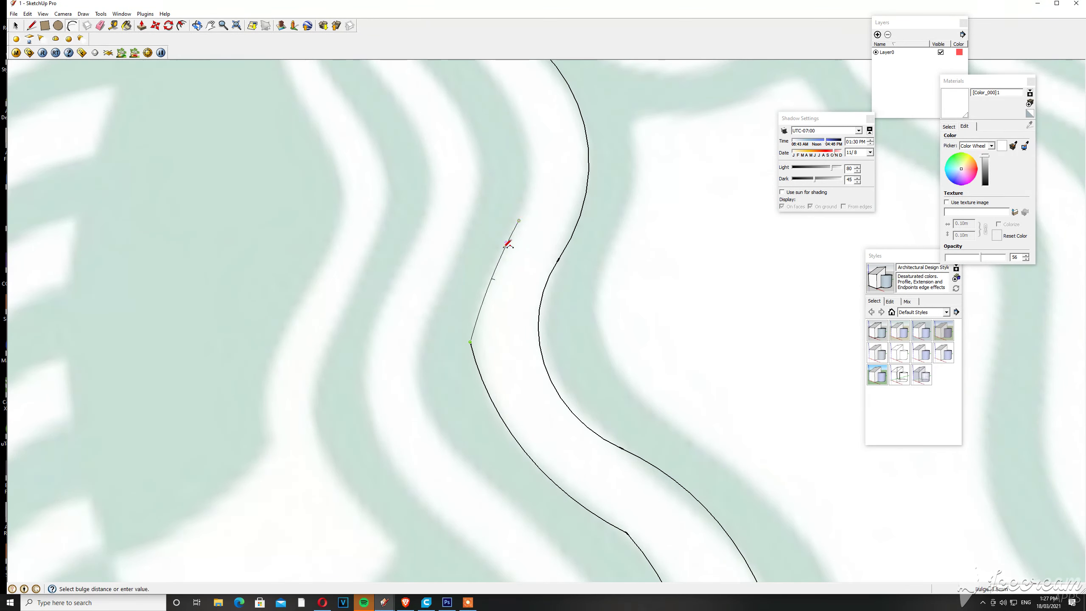
# - Continue the opposite-edge arcs up toward the strand's top
pyautogui.click(473, 339)
pyautogui.click(508, 236)
pyautogui.scroll(-2, 518, 243)
pyautogui.click(518, 242)
pyautogui.scroll(-2, 513, 162)
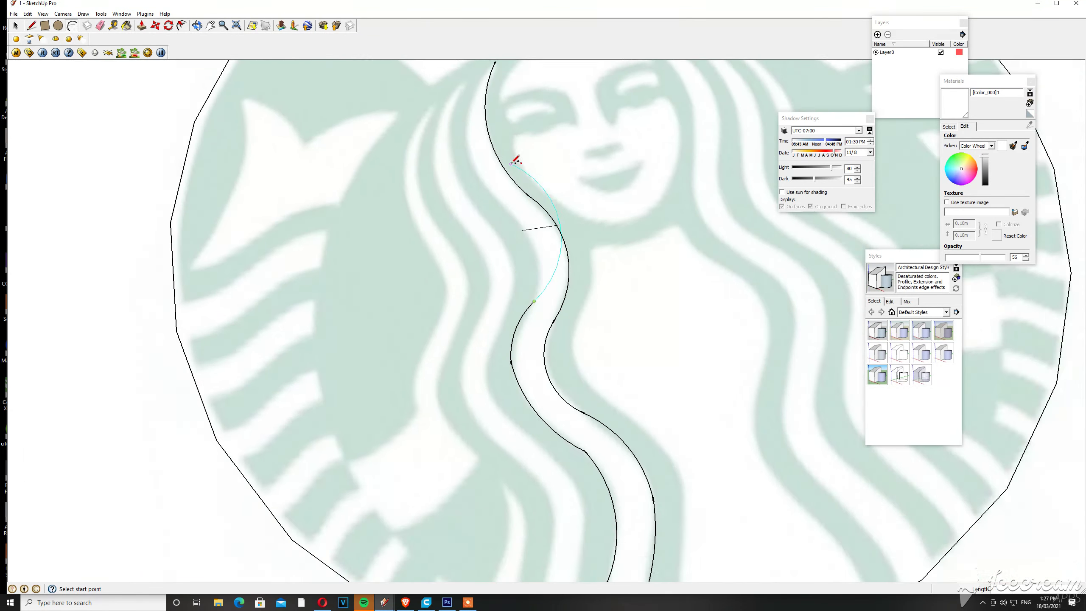
pyautogui.click(503, 209)
pyautogui.scroll(3, 537, 257)
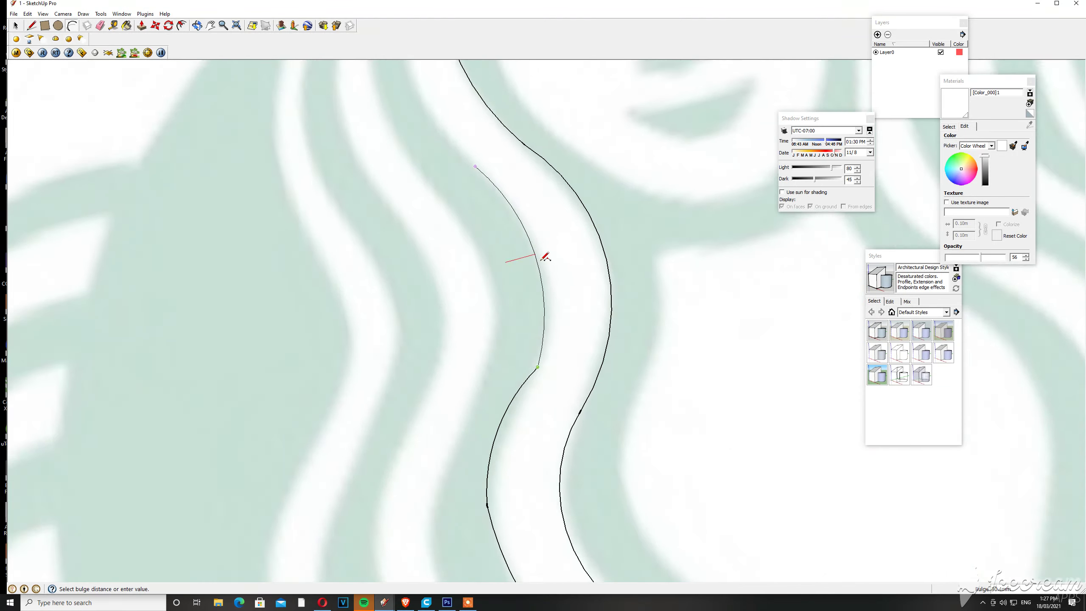
pyautogui.scroll(-1, 551, 274)
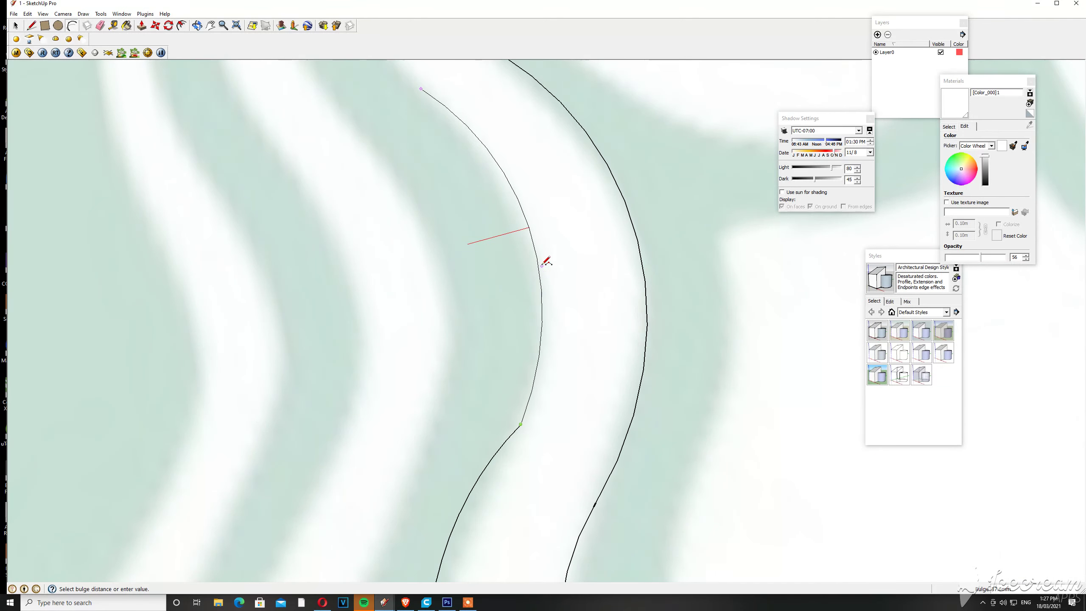
pyautogui.click(533, 254)
pyautogui.scroll(-2, 556, 283)
pyautogui.scroll(3, 521, 211)
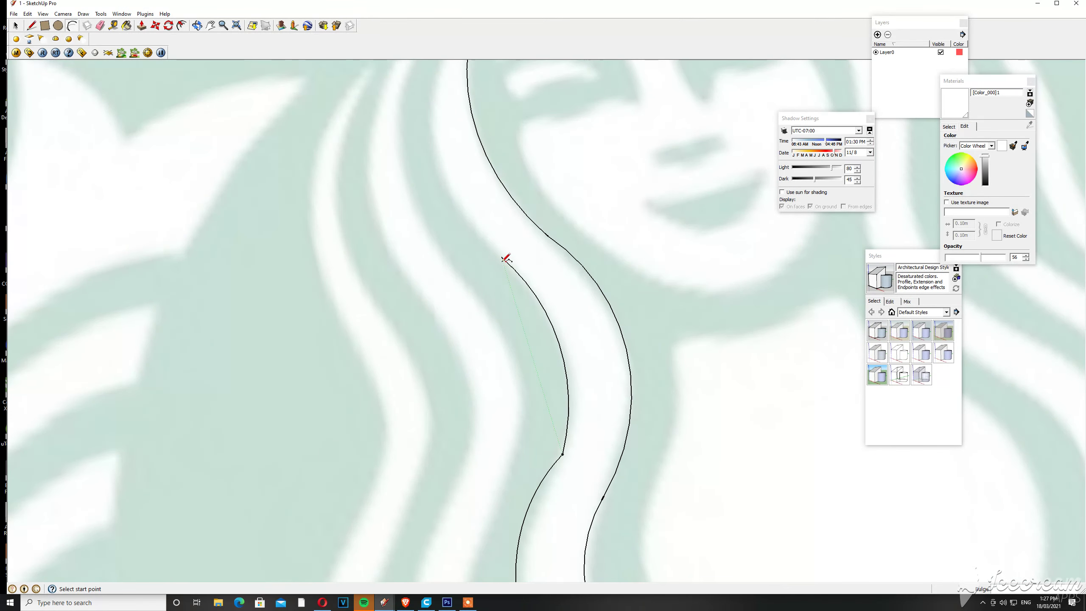
pyautogui.scroll(-2, 495, 277)
# - Close the strand tip and bottom with arcs, forming the strand face
pyautogui.click(484, 123)
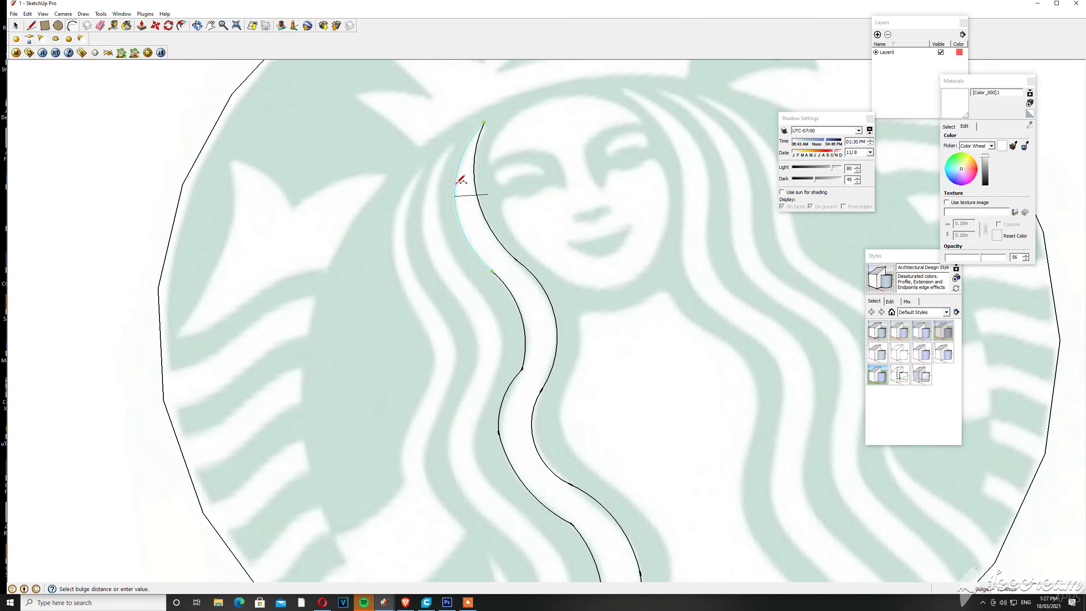
pyautogui.click(456, 184)
pyautogui.scroll(-2, 476, 197)
pyautogui.scroll(3, 571, 510)
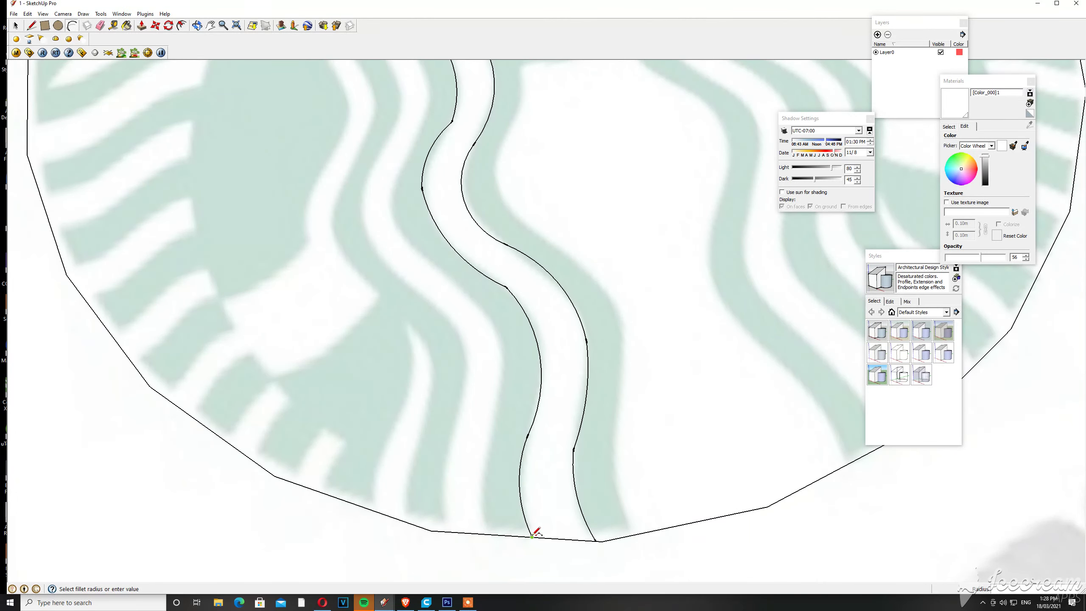
pyautogui.scroll(2, 533, 526)
pyautogui.click(480, 527)
pyautogui.click(584, 533)
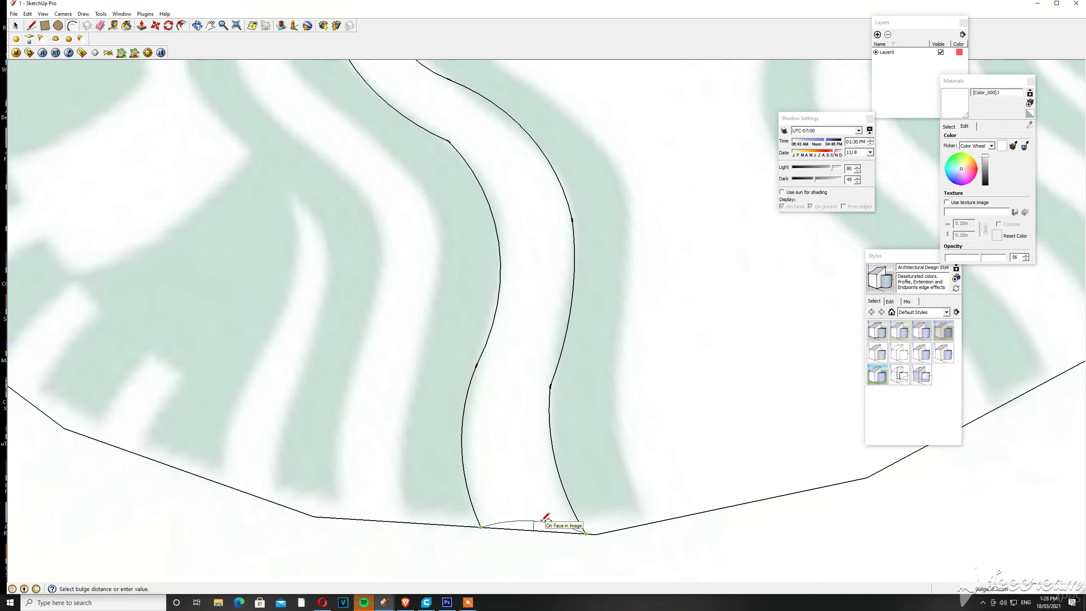
pyautogui.click(538, 516)
# - Make the strand face a group and open it for editing
pyautogui.scroll(-2, 532, 453)
pyautogui.press('space')
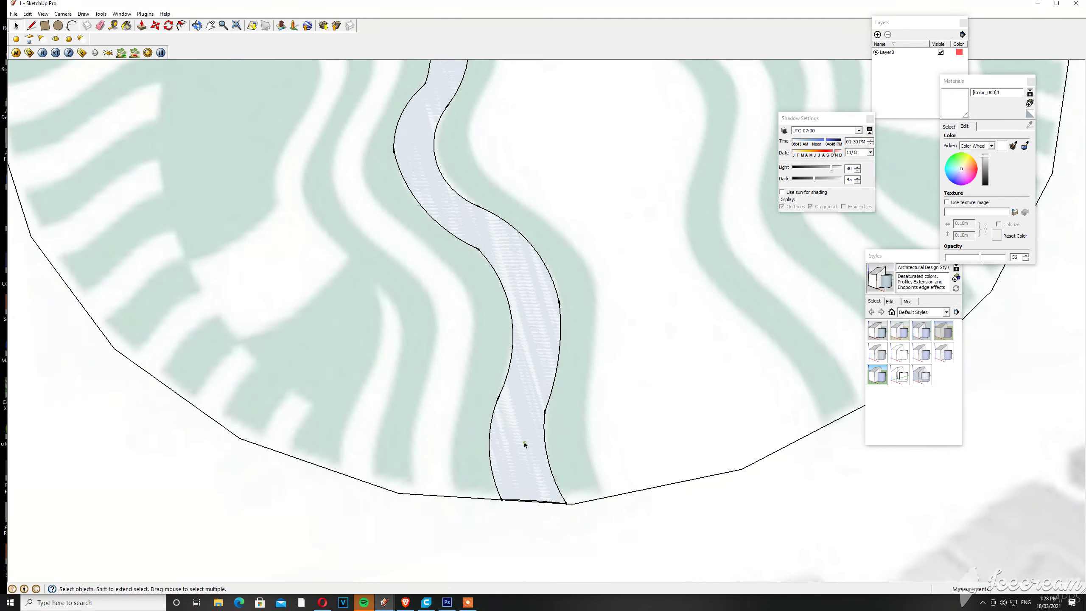
pyautogui.rightClick(526, 444)
pyautogui.click(540, 516)
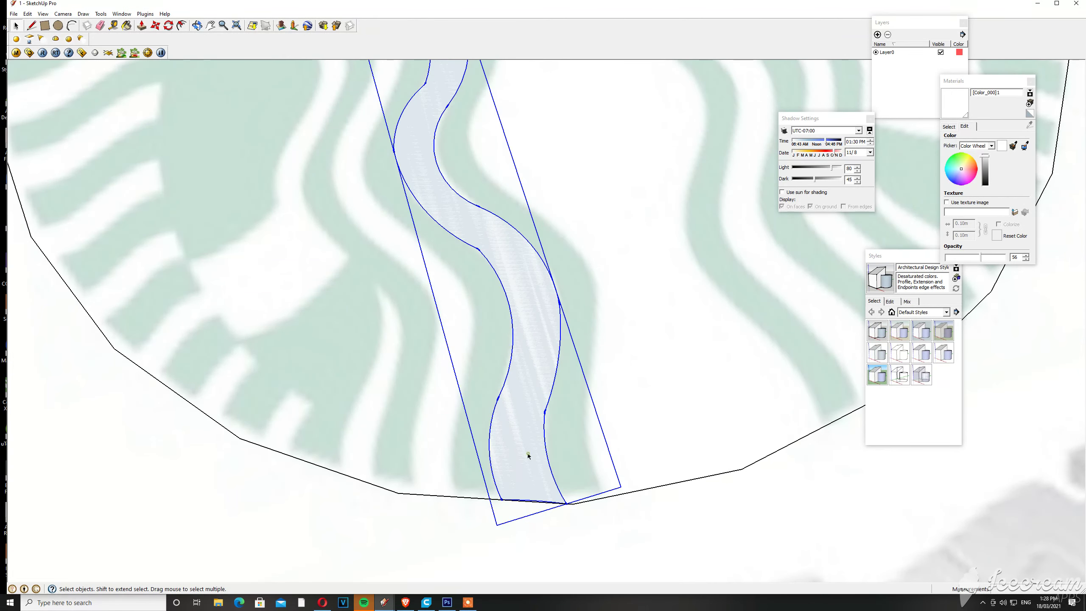
pyautogui.doubleClick(528, 454)
pyautogui.moveTo(528, 453); pyautogui.dragTo(626, 347, button='middle')
# - Push/pull the strand face up 28 mm into a slab
pyautogui.press('p')
pyautogui.click(529, 419)
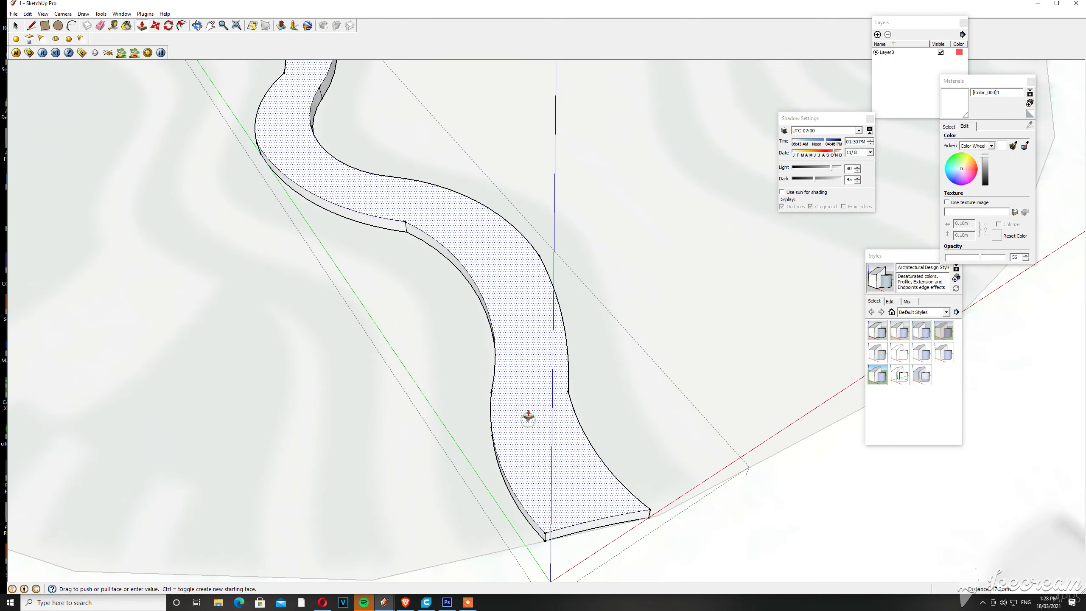
pyautogui.click(531, 411)
pyautogui.scroll(-5, 670, 474)
pyautogui.press('space')
pyautogui.scroll(6, 523, 348)
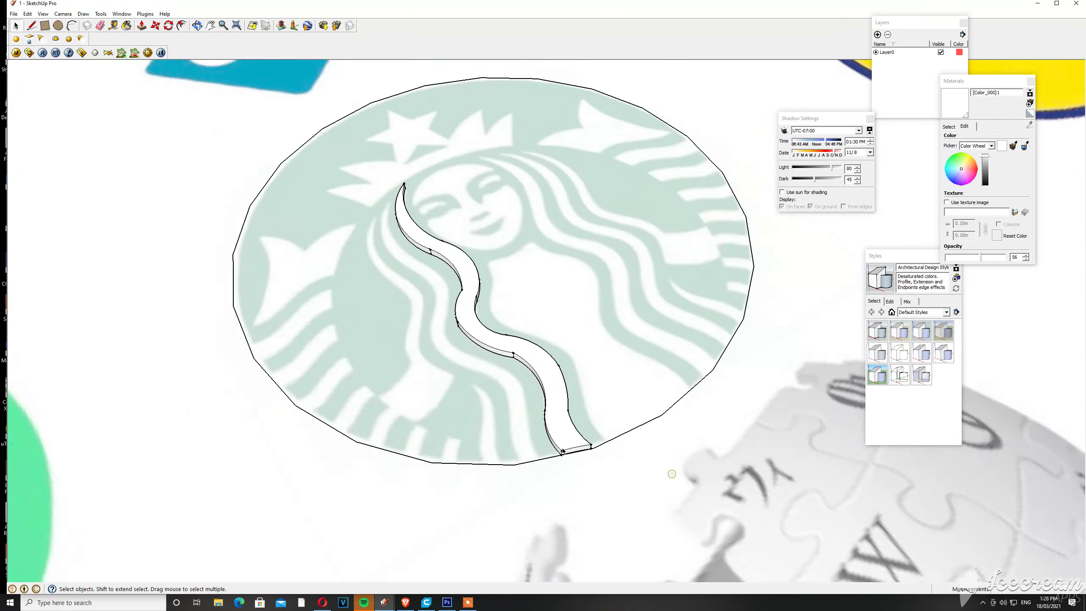
# - Begin outlining the neighbouring hair strand with an arc beside the slab
pyautogui.moveTo(524, 349); pyautogui.dragTo(470, 367, button='middle')
pyautogui.scroll(4, 549, 407)
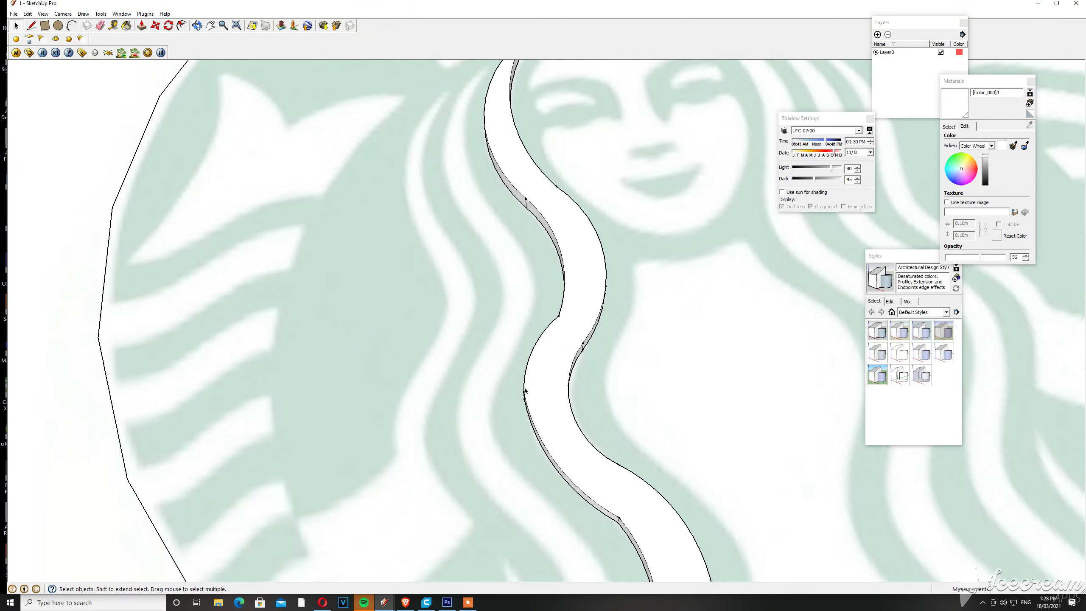
pyautogui.press('a')
pyautogui.scroll(-2, 491, 124)
pyautogui.scroll(-1, 493, 137)
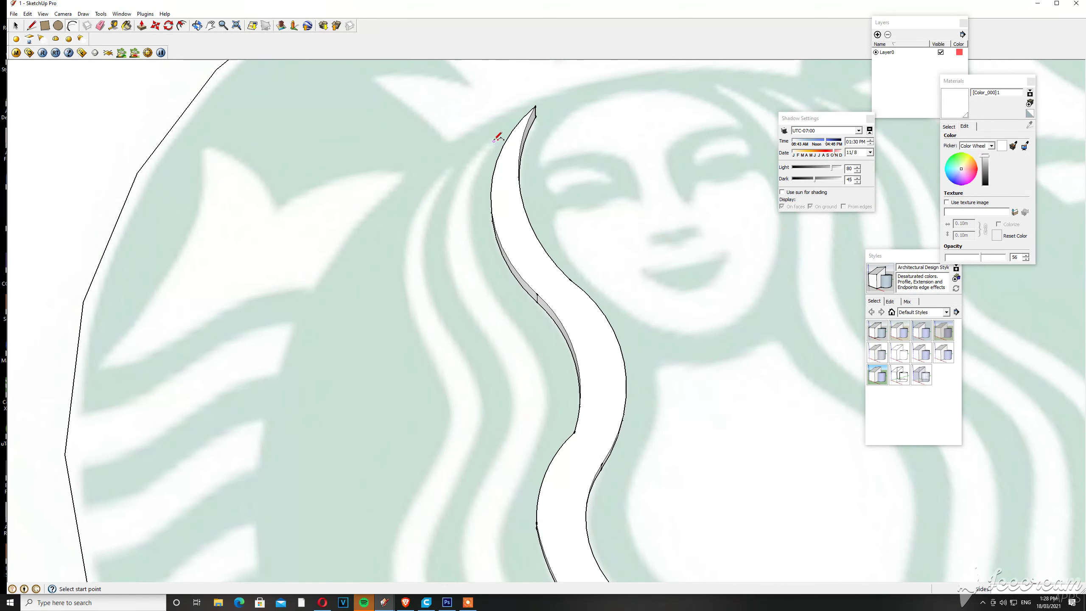
pyautogui.click(510, 318)
pyautogui.click(484, 248)
# - Trace two 2-point arcs along the neighbouring strand's edge
pyautogui.click(510, 317)
pyautogui.scroll(-3, 511, 317)
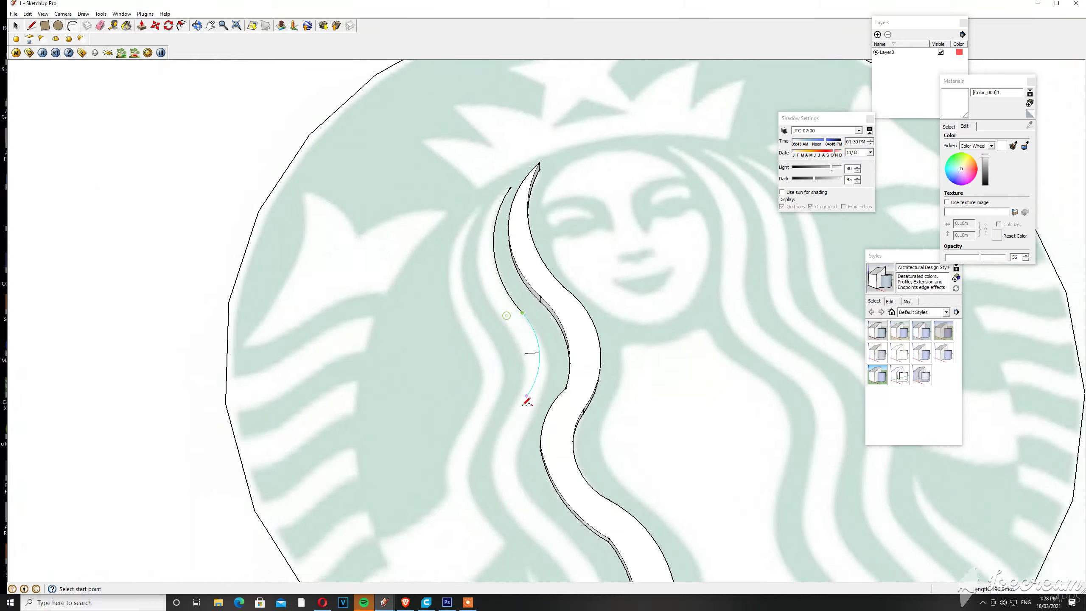
pyautogui.scroll(3, 521, 400)
pyautogui.click(541, 429)
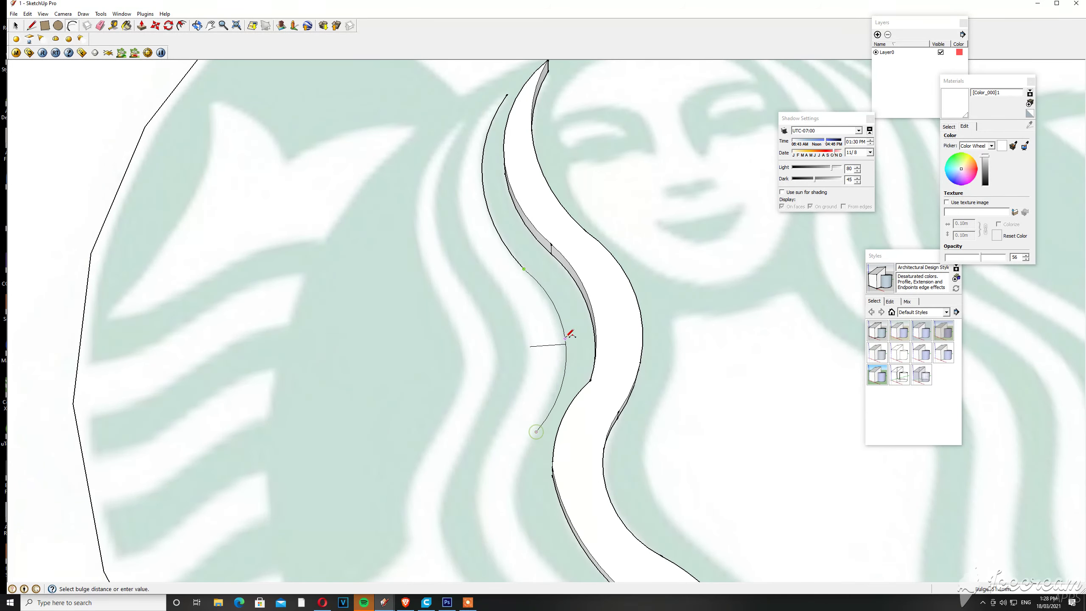
pyautogui.scroll(-1, 574, 315)
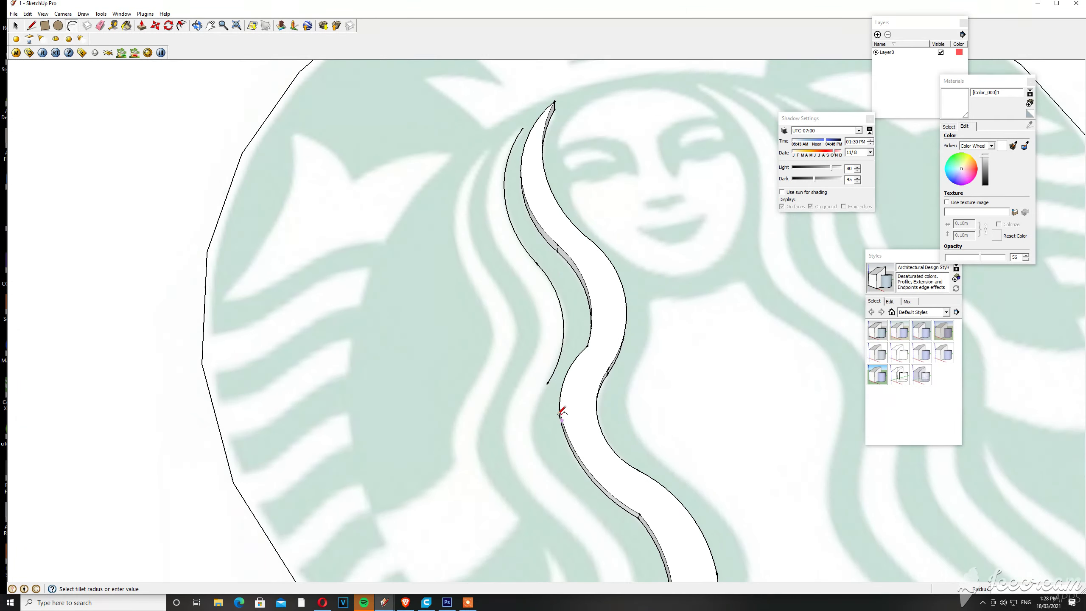
pyautogui.click(547, 384)
pyautogui.scroll(1, 560, 474)
pyautogui.click(571, 489)
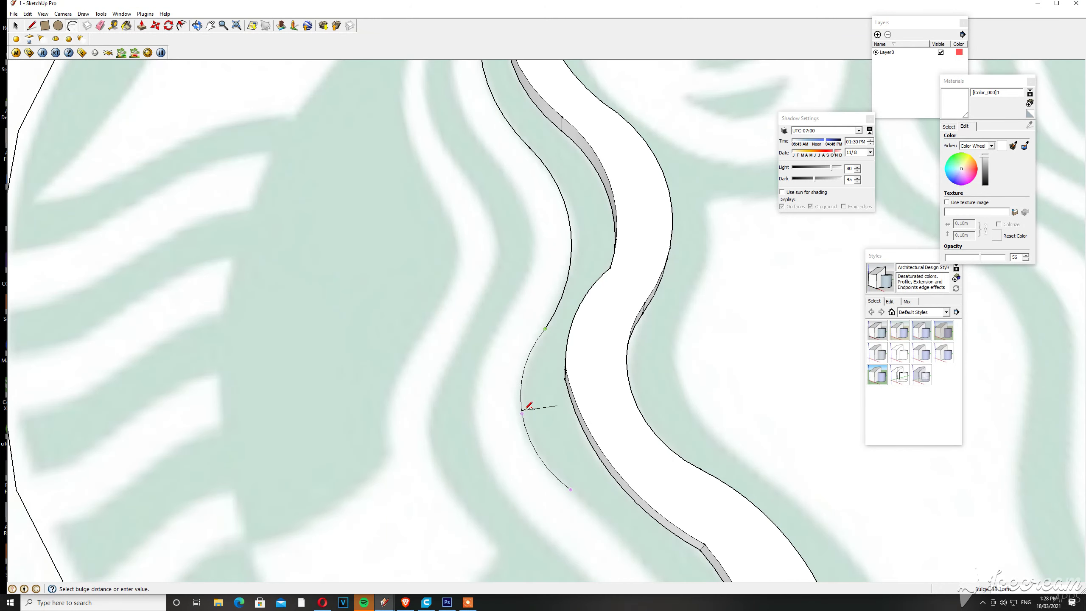
pyautogui.click(529, 406)
# - Continue the neighbouring strand's outline with another arc down its edge
pyautogui.scroll(-3, 538, 449)
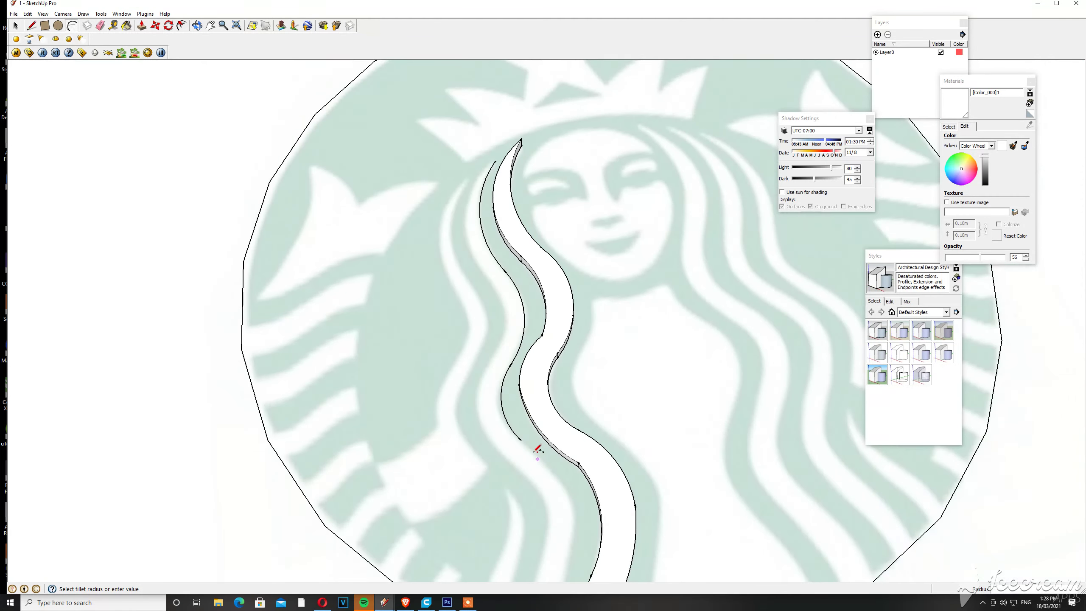
pyautogui.click(521, 439)
pyautogui.scroll(2, 524, 438)
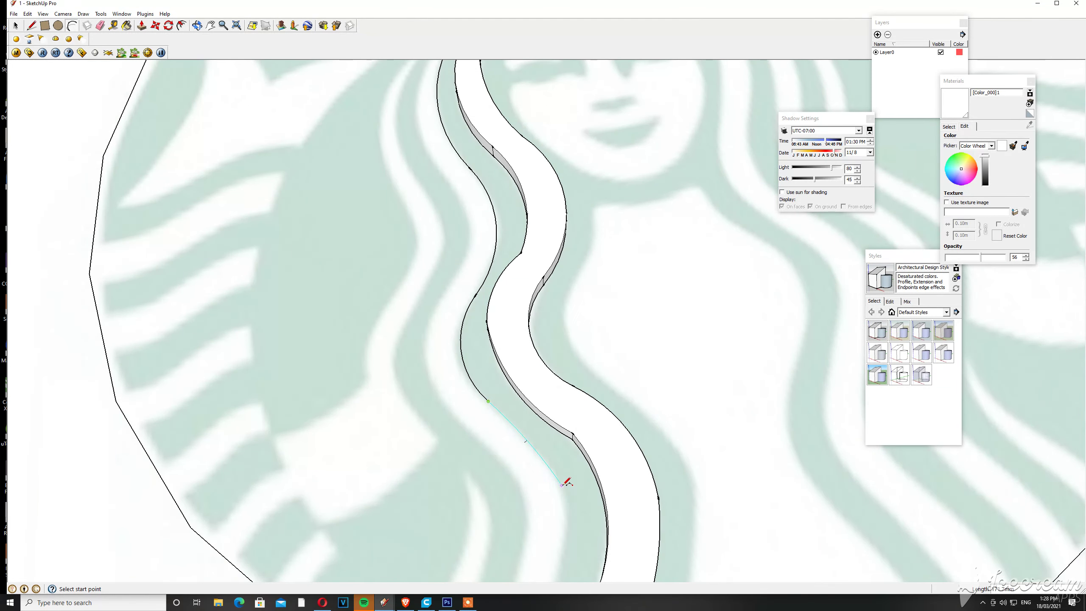
pyautogui.scroll(-1, 555, 475)
pyautogui.click(541, 440)
pyautogui.scroll(-2, 536, 441)
pyautogui.scroll(3, 556, 469)
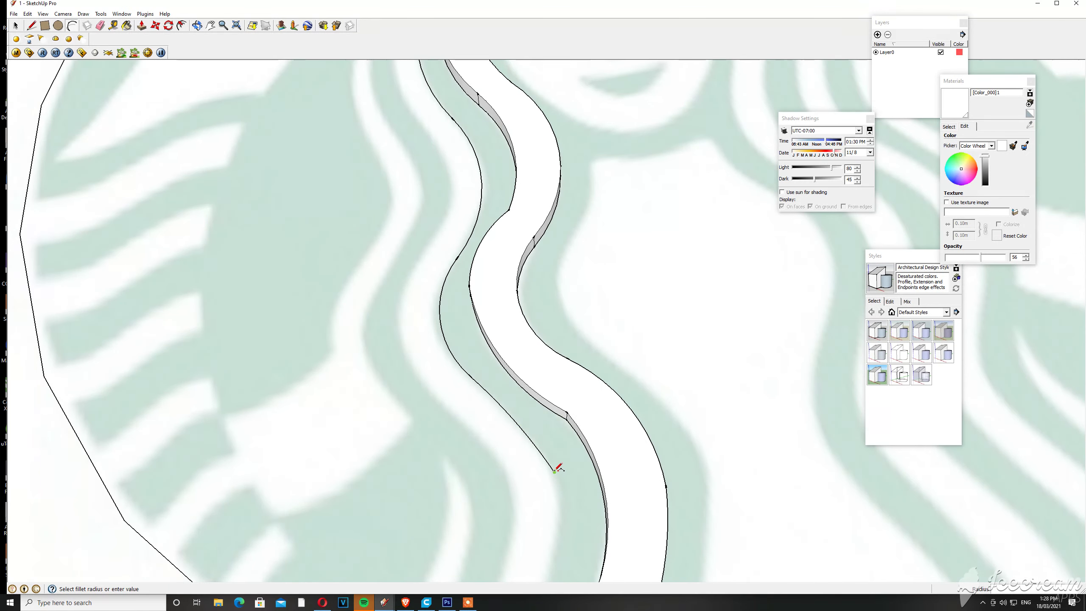
# - Extend the neighbouring strand's outline with arcs down to the logo's bottom rim
pyautogui.click(554, 470)
pyautogui.scroll(-3, 555, 470)
pyautogui.scroll(1, 565, 451)
pyautogui.scroll(2, 574, 467)
pyautogui.click(571, 477)
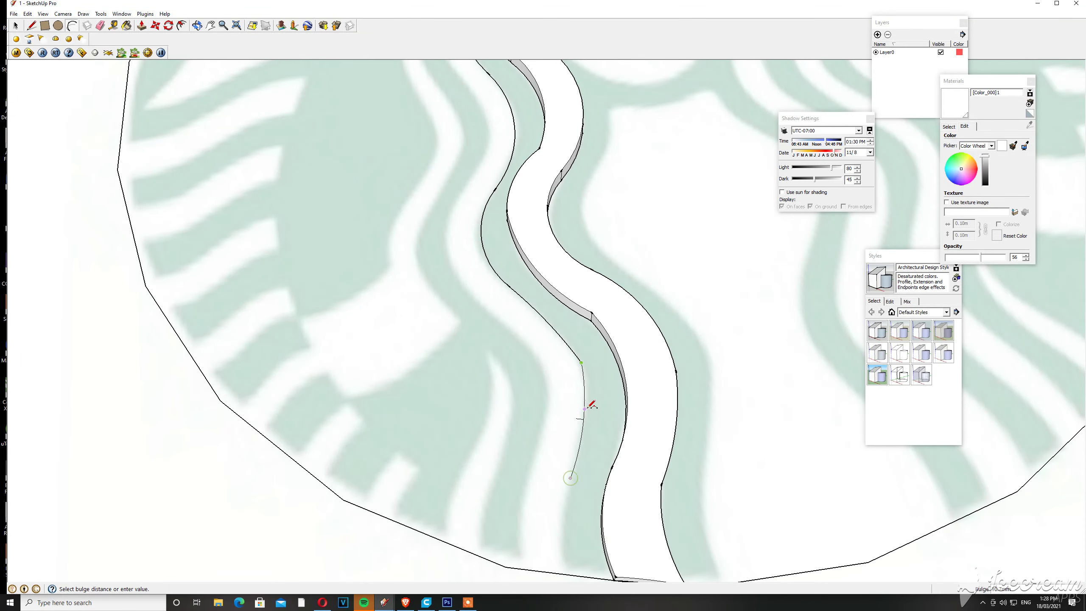
pyautogui.click(590, 410)
pyautogui.click(576, 476)
pyautogui.scroll(-3, 576, 476)
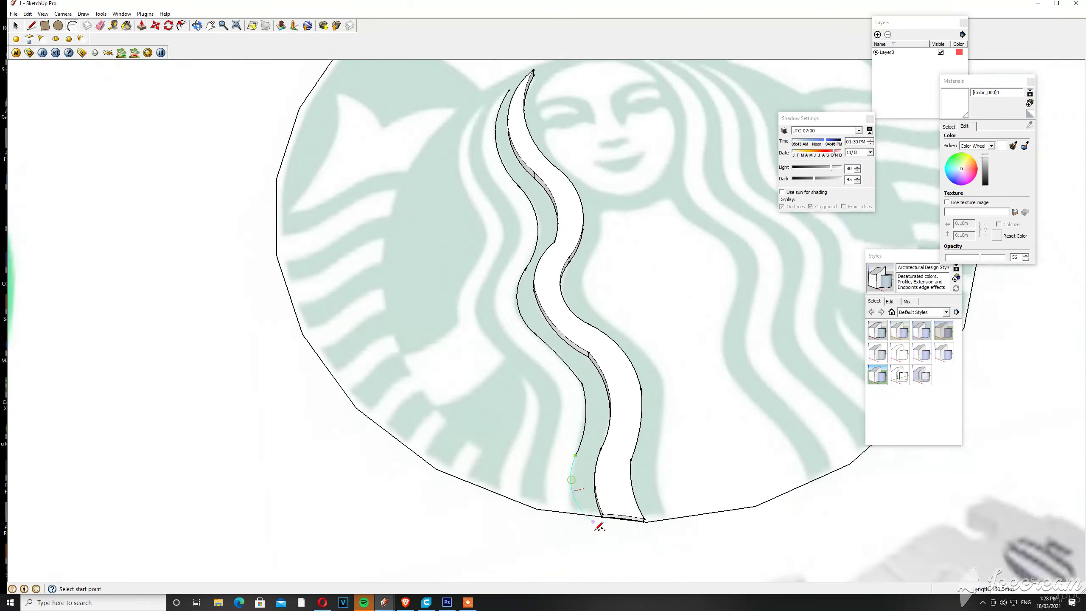
pyautogui.scroll(2, 599, 521)
pyautogui.click(553, 441)
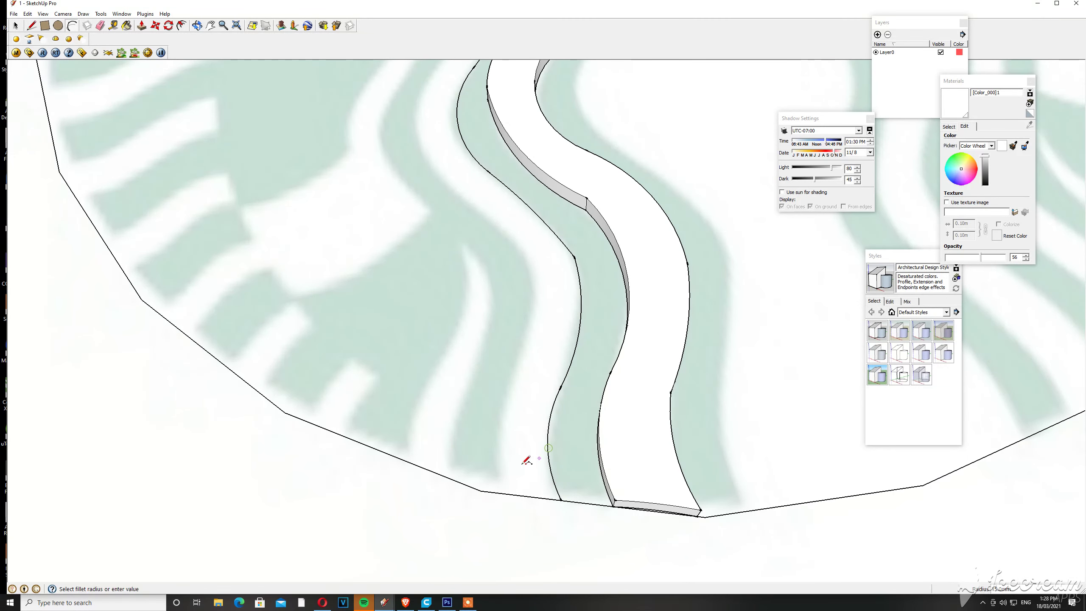
# - Begin tracing the third strand with chained arcs from the bottom edge upward
pyautogui.scroll(1, 524, 456)
pyautogui.click(501, 496)
pyautogui.click(507, 371)
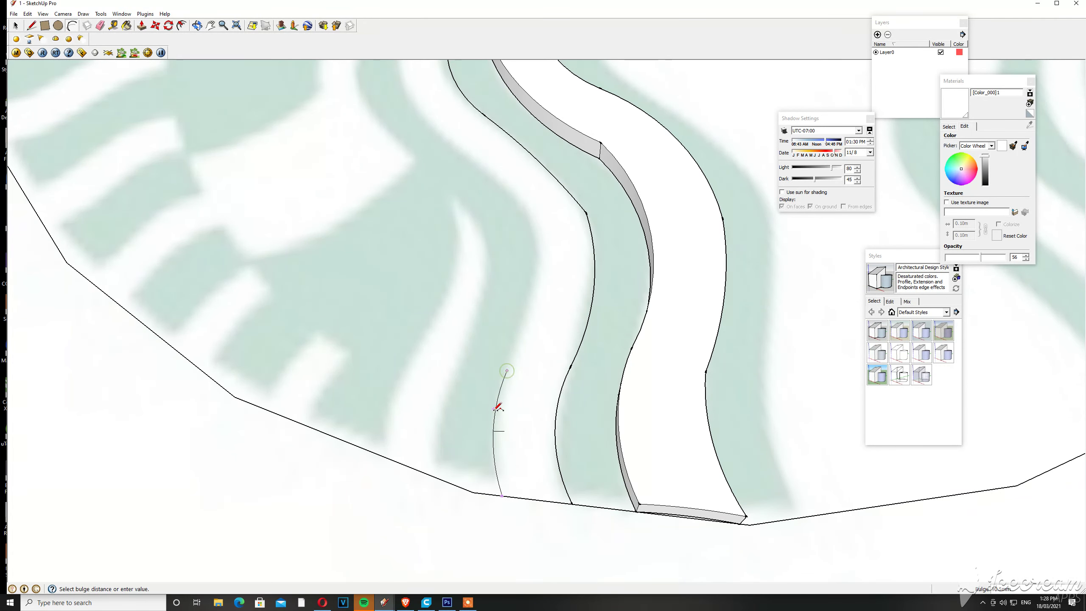
pyautogui.click(536, 259)
pyautogui.doubleClick(536, 257)
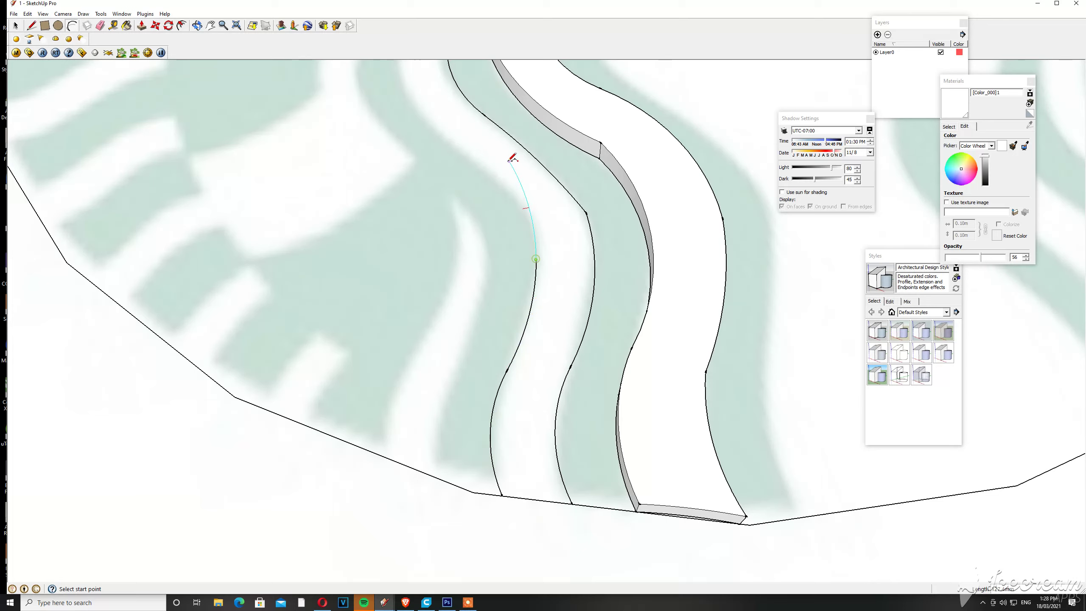
pyautogui.click(482, 168)
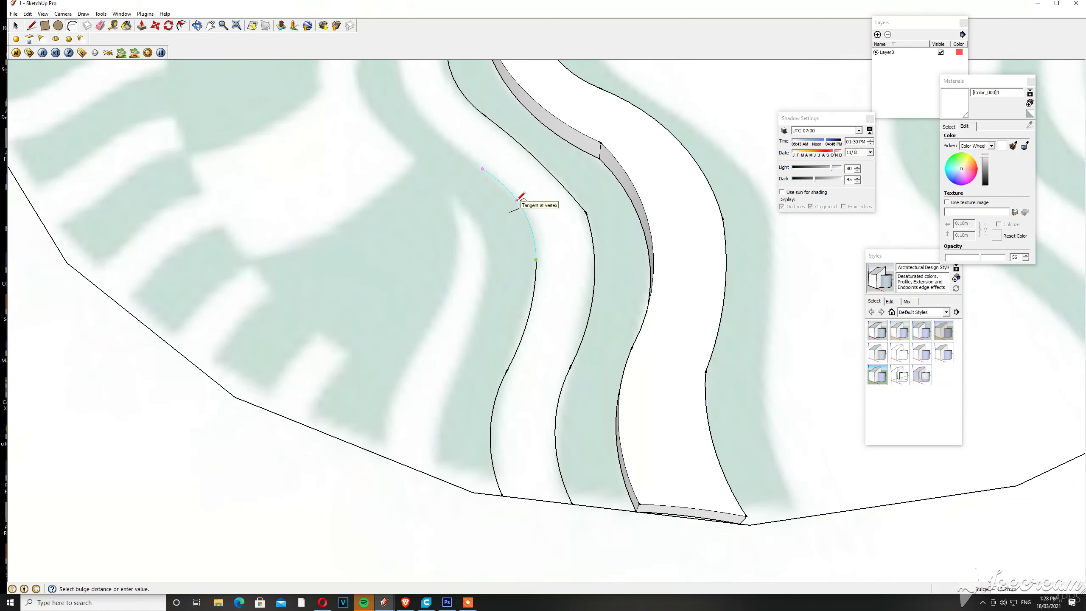
pyautogui.click(520, 198)
pyautogui.scroll(-5, 519, 205)
pyautogui.scroll(5, 517, 238)
# - Add arcs further up the third strand's edge
pyautogui.moveTo(553, 323); pyautogui.dragTo(514, 307, button='middle')
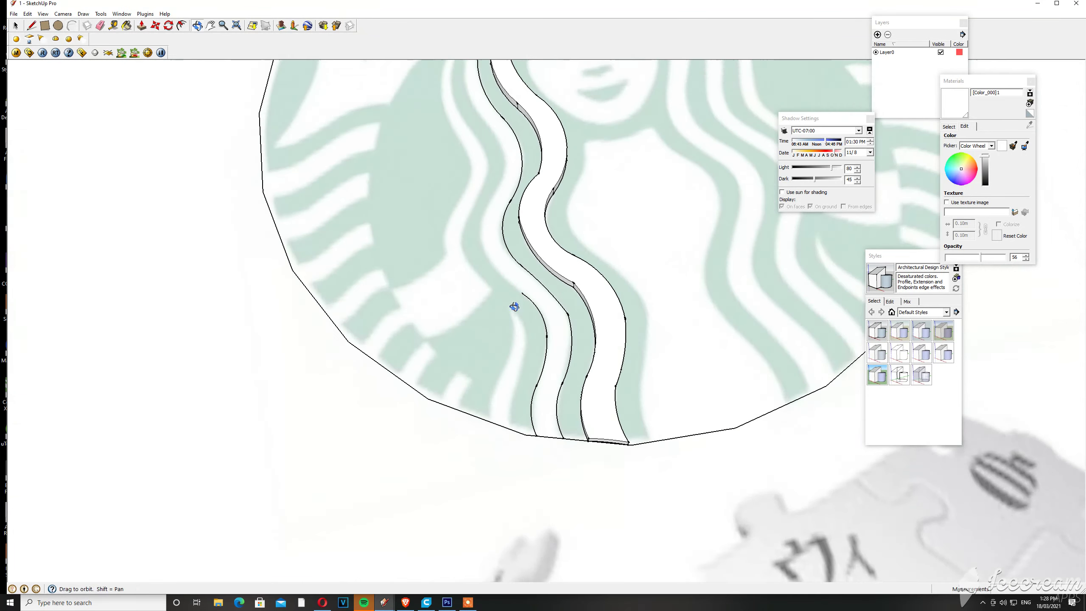
pyautogui.scroll(3, 485, 182)
pyautogui.scroll(2, 467, 207)
pyautogui.click(468, 207)
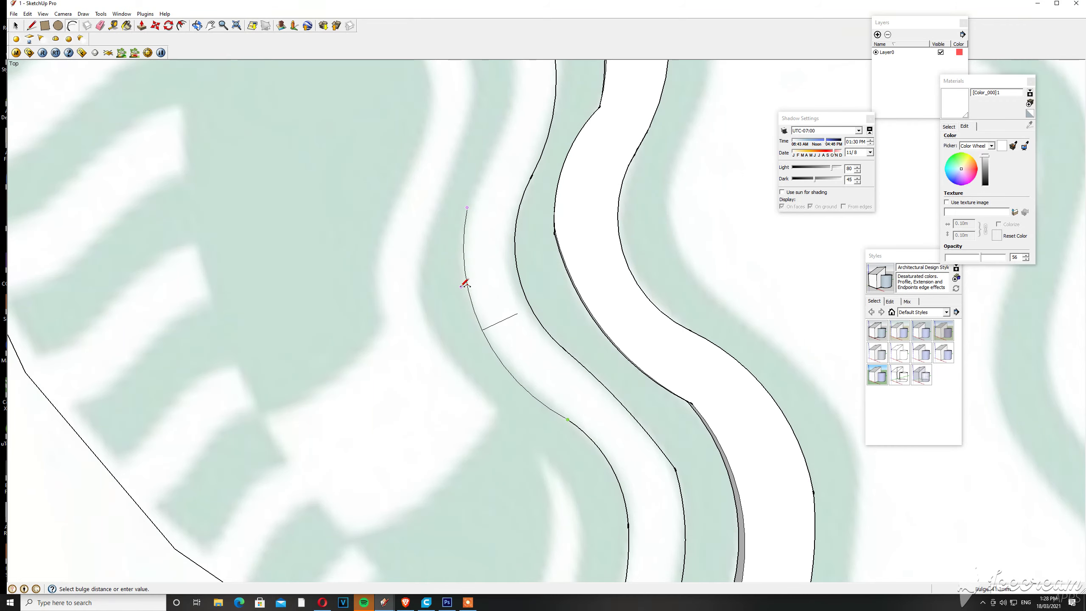
pyautogui.click(465, 284)
pyautogui.scroll(-3, 466, 240)
pyautogui.scroll(-1, 488, 293)
pyautogui.scroll(4, 500, 201)
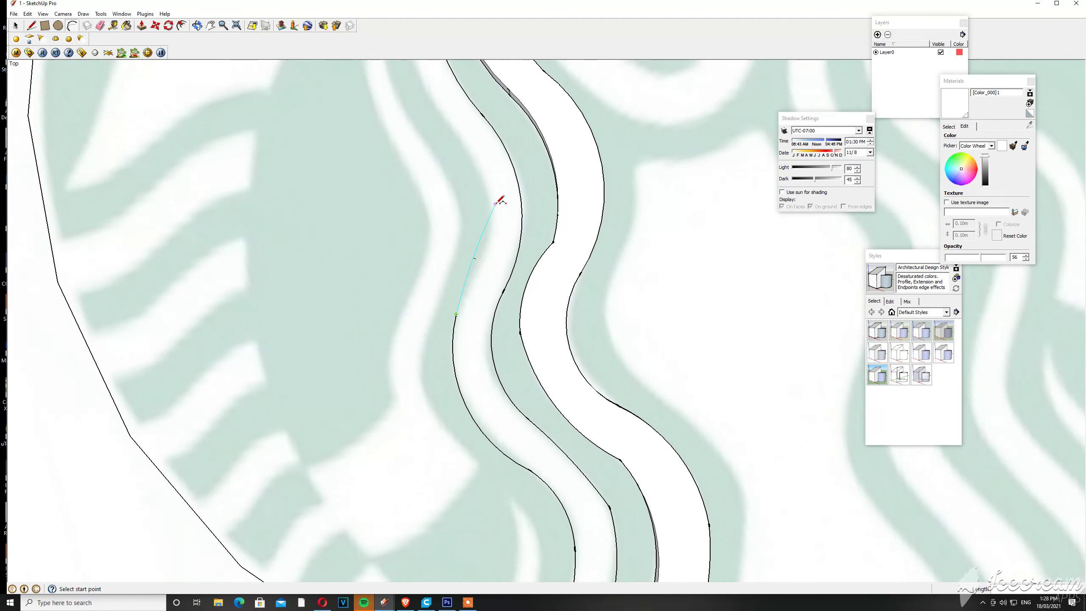
pyautogui.scroll(1, 501, 200)
pyautogui.click(491, 217)
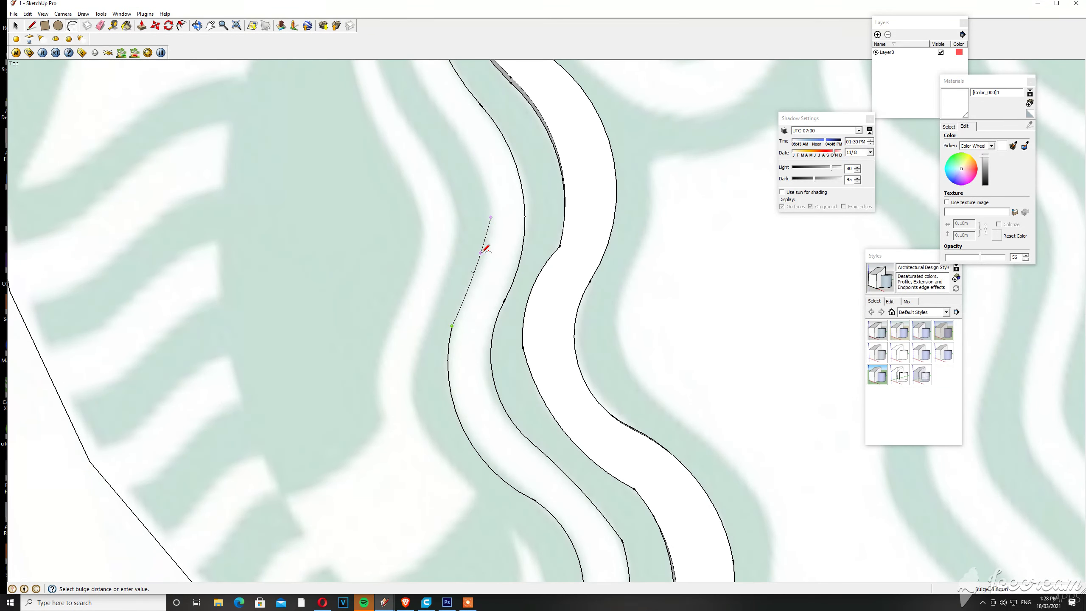
pyautogui.click(491, 218)
pyautogui.scroll(-2, 471, 189)
pyautogui.scroll(2, 449, 157)
# - Trace arcs up to the third strand's tip
pyautogui.click(454, 149)
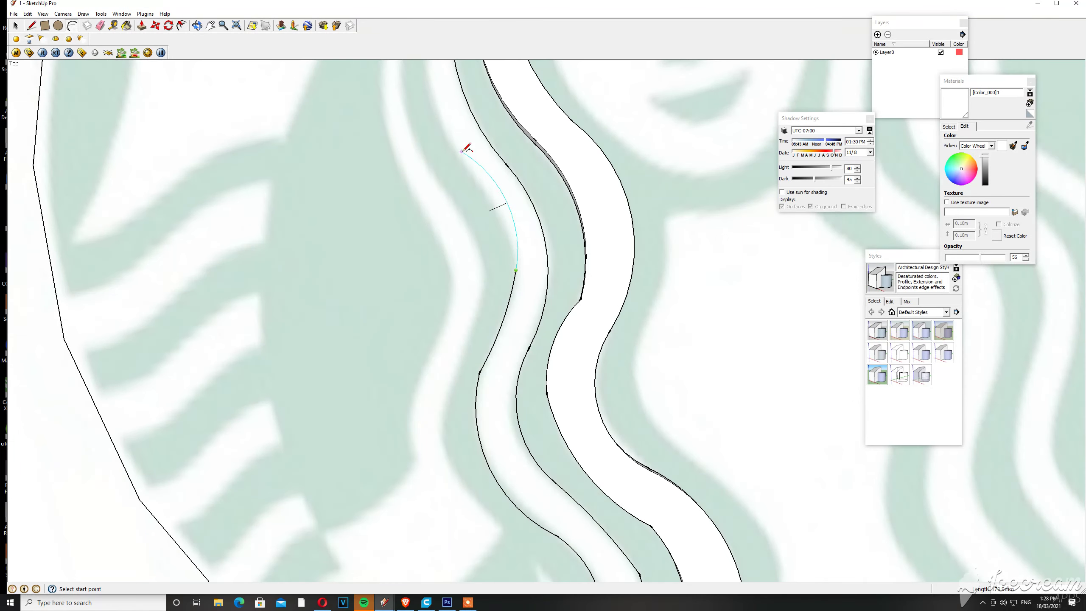
pyautogui.click(492, 197)
pyautogui.scroll(-3, 492, 199)
pyautogui.scroll(3, 493, 202)
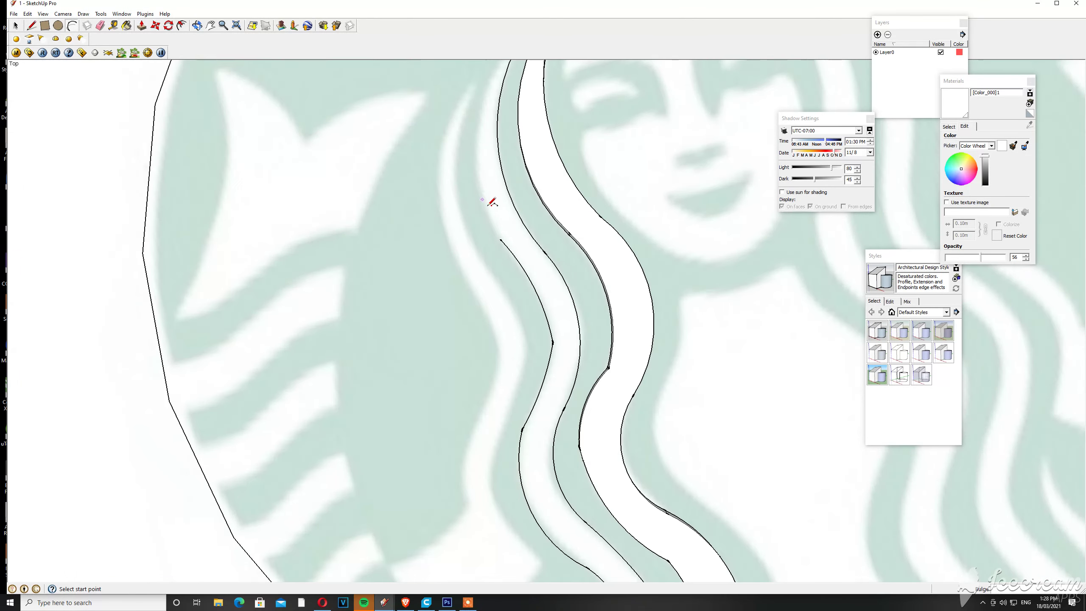
pyautogui.click(501, 239)
pyautogui.scroll(-1, 498, 193)
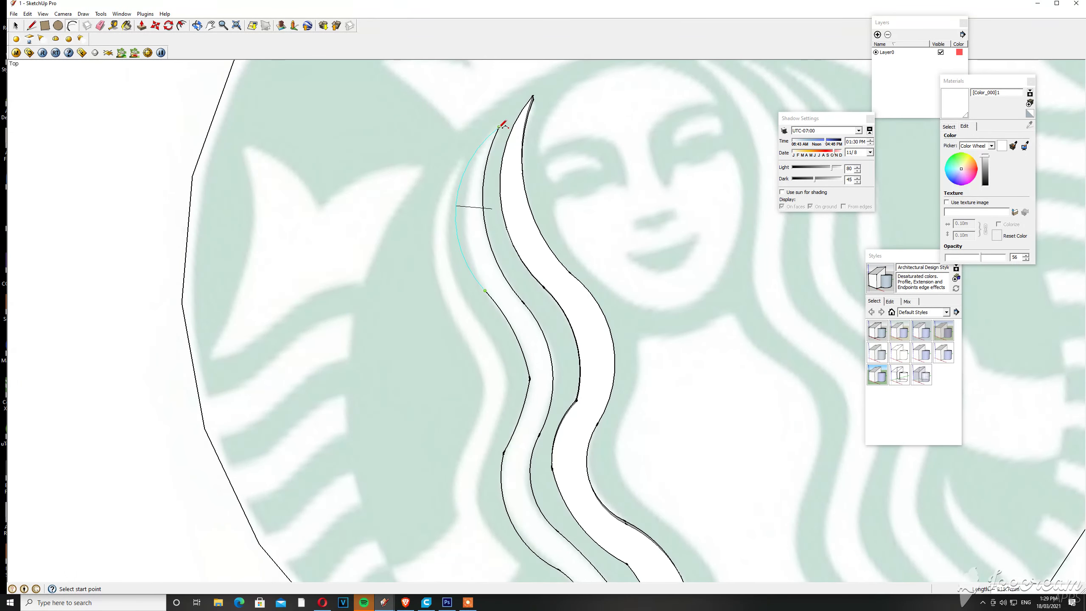
pyautogui.click(498, 128)
pyautogui.click(470, 177)
pyautogui.scroll(-2, 468, 206)
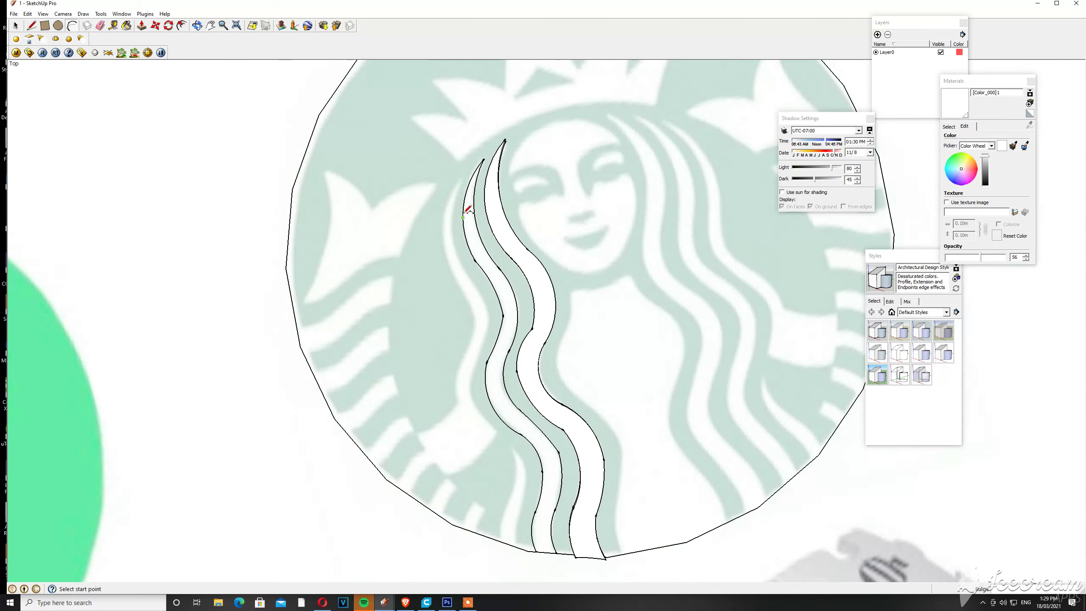
pyautogui.scroll(-1, 548, 388)
pyautogui.scroll(3, 539, 473)
pyautogui.scroll(2, 519, 480)
# - Close the strand outline at its bottom corner so the face fills
pyautogui.click(513, 484)
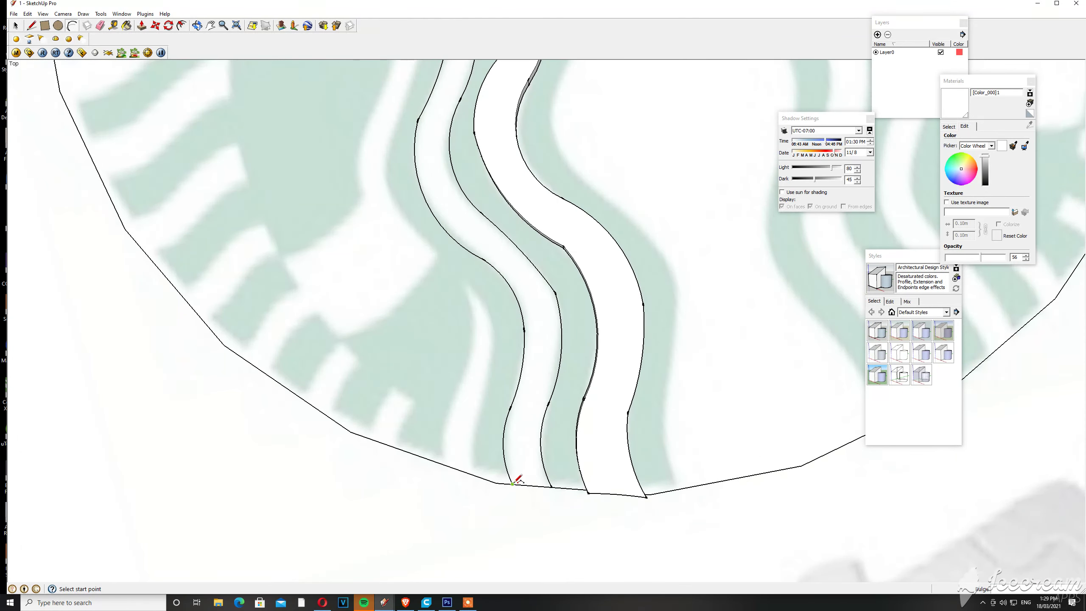
pyautogui.scroll(2, 537, 488)
pyautogui.click(529, 474)
pyautogui.scroll(-2, 529, 472)
pyautogui.scroll(2, 529, 472)
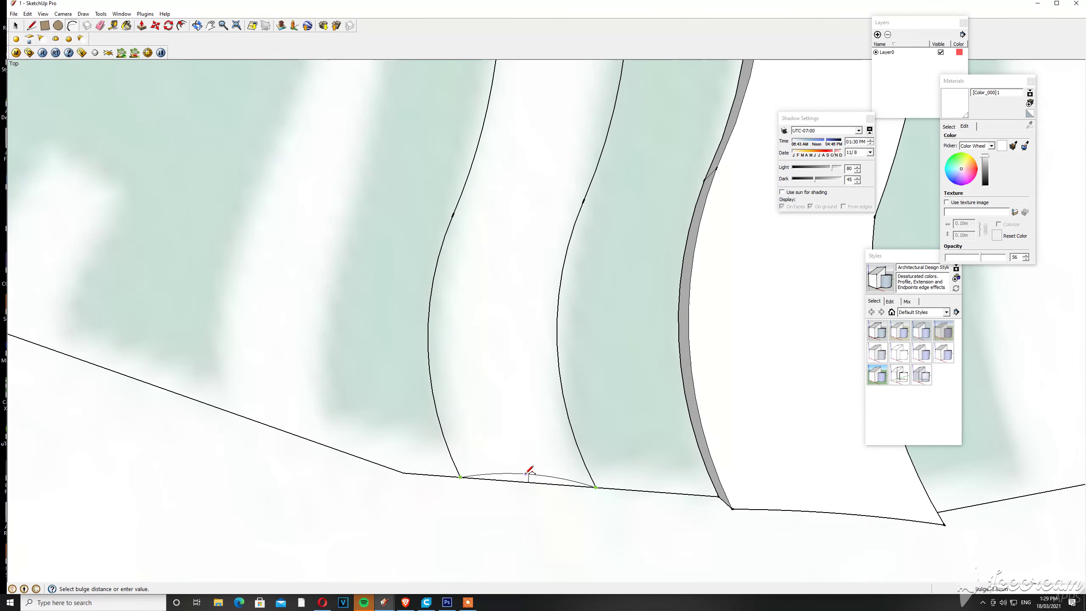
pyautogui.press('space')
# - Select the third strand's face and edges and make them a group
pyautogui.doubleClick(512, 443)
pyautogui.rightClick(513, 443)
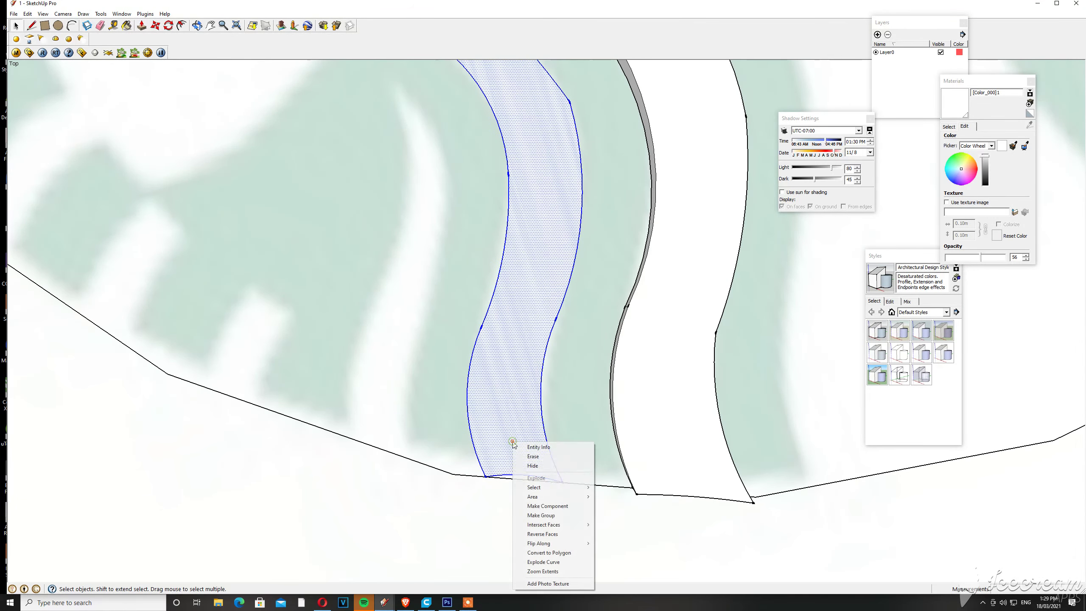
pyautogui.click(550, 515)
pyautogui.scroll(-2, 486, 419)
pyautogui.scroll(-2, 487, 424)
pyautogui.scroll(-2, 490, 417)
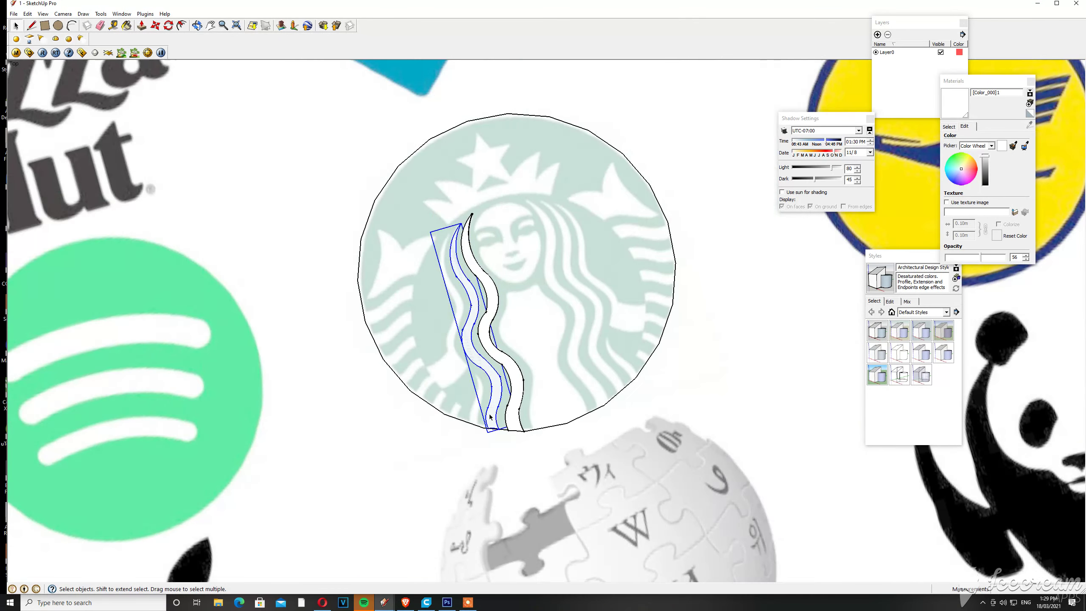
pyautogui.scroll(2, 502, 385)
pyautogui.scroll(-2, 518, 365)
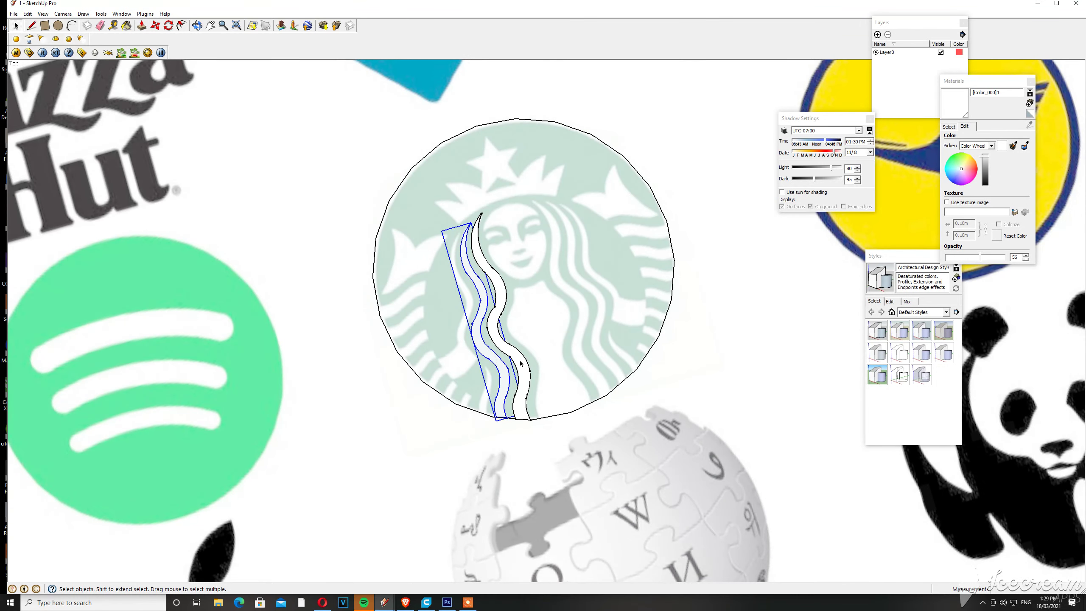
pyautogui.scroll(3, 465, 307)
# - Inside the group, Push/Pull the strand face up into a 3D block
pyautogui.moveTo(465, 307)
pyautogui.mouseDown(button='middle')
pyautogui.moveTo(482, 335)
pyautogui.moveTo(467, 360)
pyautogui.mouseUp(button='middle')
pyautogui.doubleClick(482, 335)
pyautogui.press('p')
pyautogui.press('space')
pyautogui.scroll(-3, 428, 368)
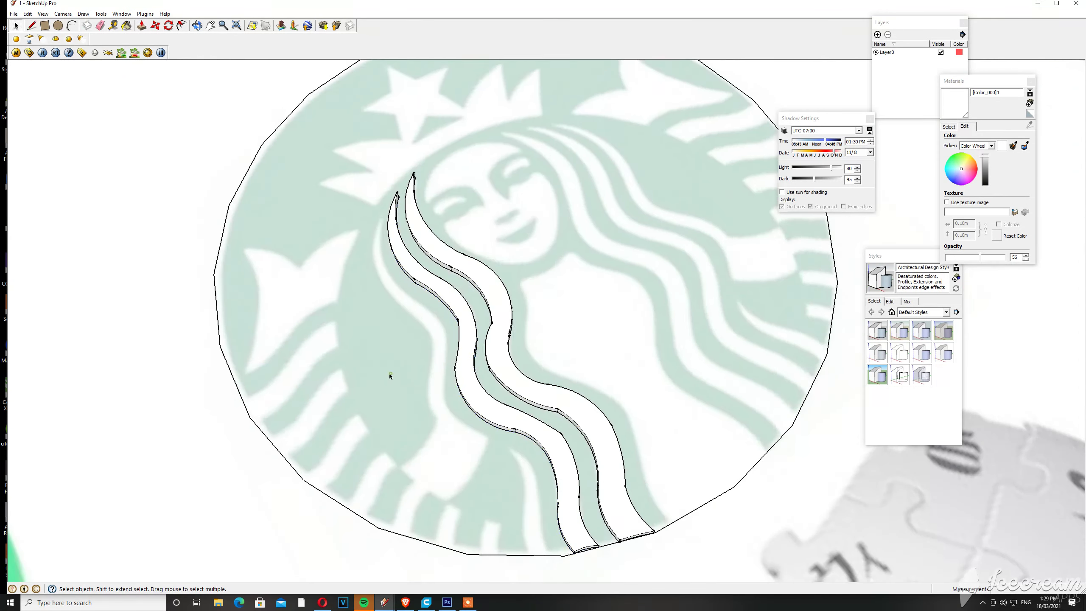
pyautogui.moveTo(388, 373); pyautogui.dragTo(382, 338, button='middle')
pyautogui.scroll(2, 382, 338)
pyautogui.press('l')
pyautogui.scroll(1, 443, 160)
# - Start the fourth strand's outline with a line and an arc down its edge
pyautogui.scroll(1, 424, 158)
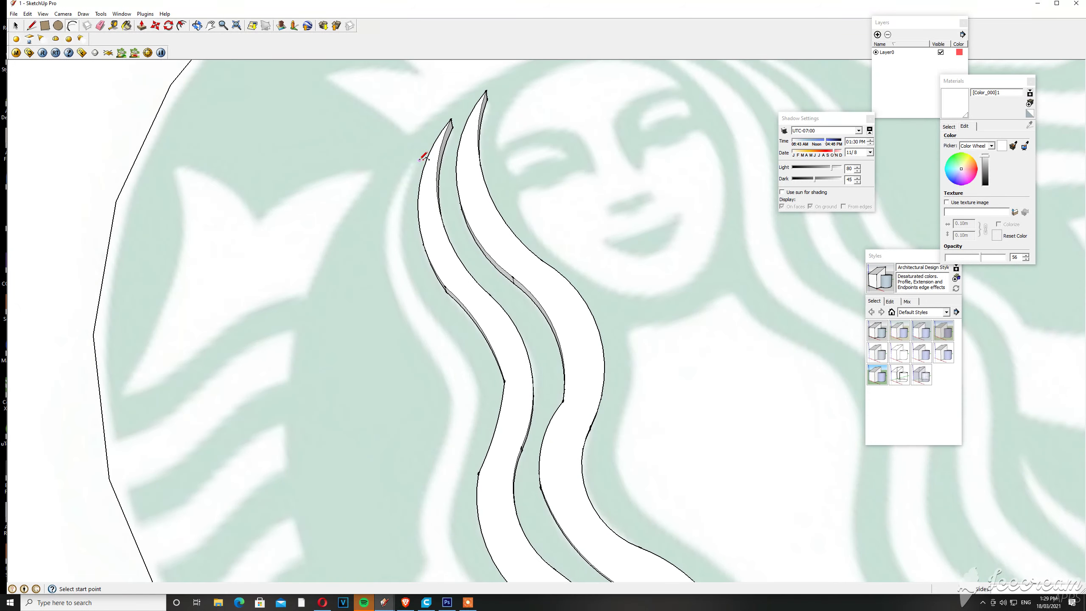
pyautogui.click(415, 160)
pyautogui.click(441, 326)
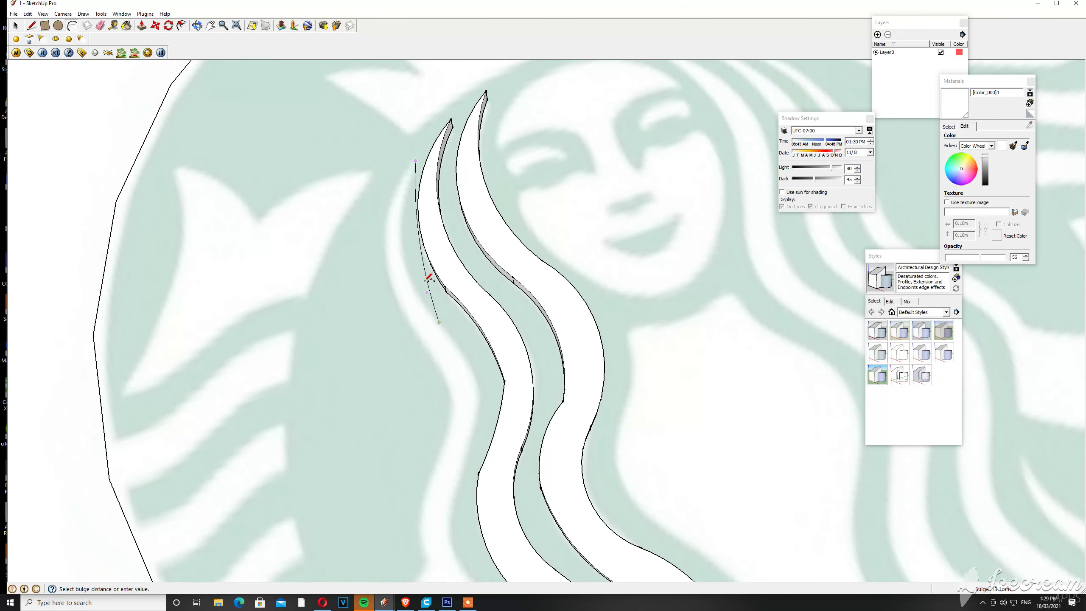
pyautogui.click(410, 245)
pyautogui.scroll(-1, 434, 310)
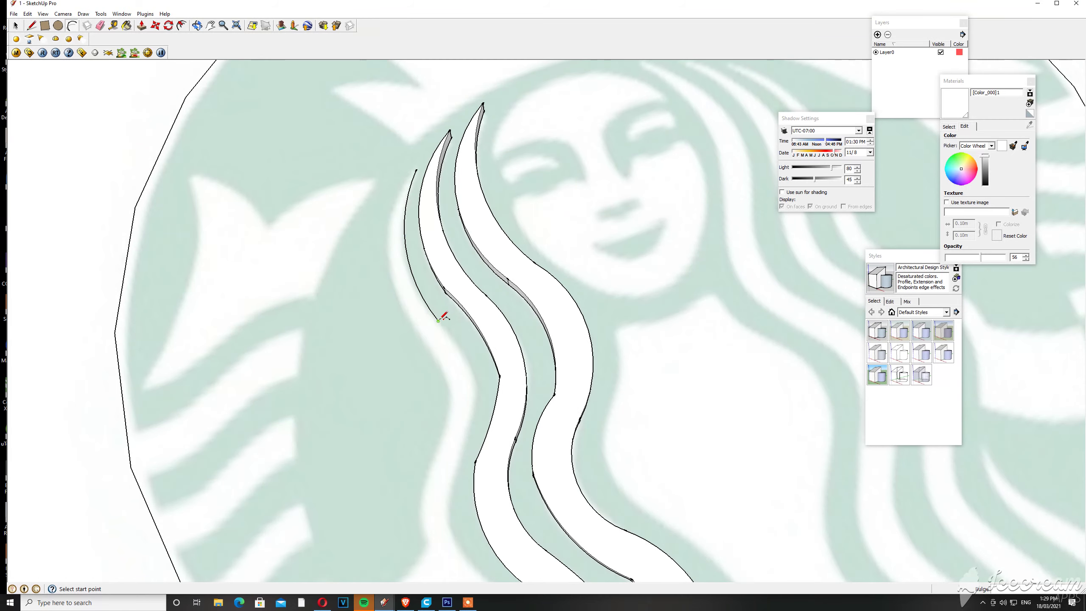
pyautogui.click(438, 320)
pyautogui.scroll(-3, 438, 320)
pyautogui.scroll(4, 462, 364)
pyautogui.click(468, 414)
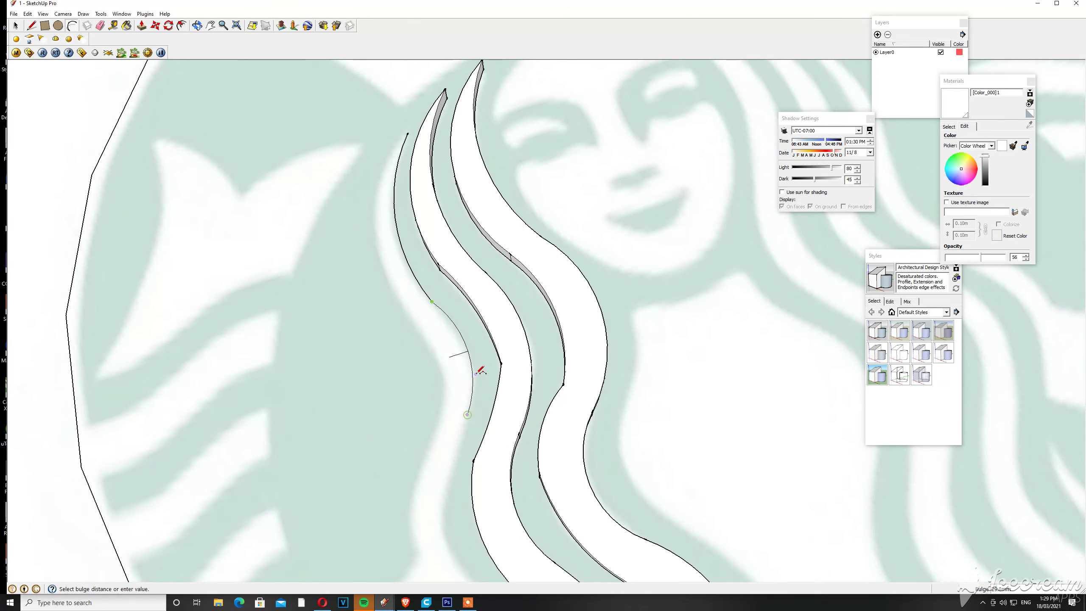
pyautogui.click(478, 371)
# - Cancel a misplaced arc and add a nearly straight arc segment down the strand
pyautogui.scroll(-2, 477, 376)
pyautogui.scroll(-2, 473, 393)
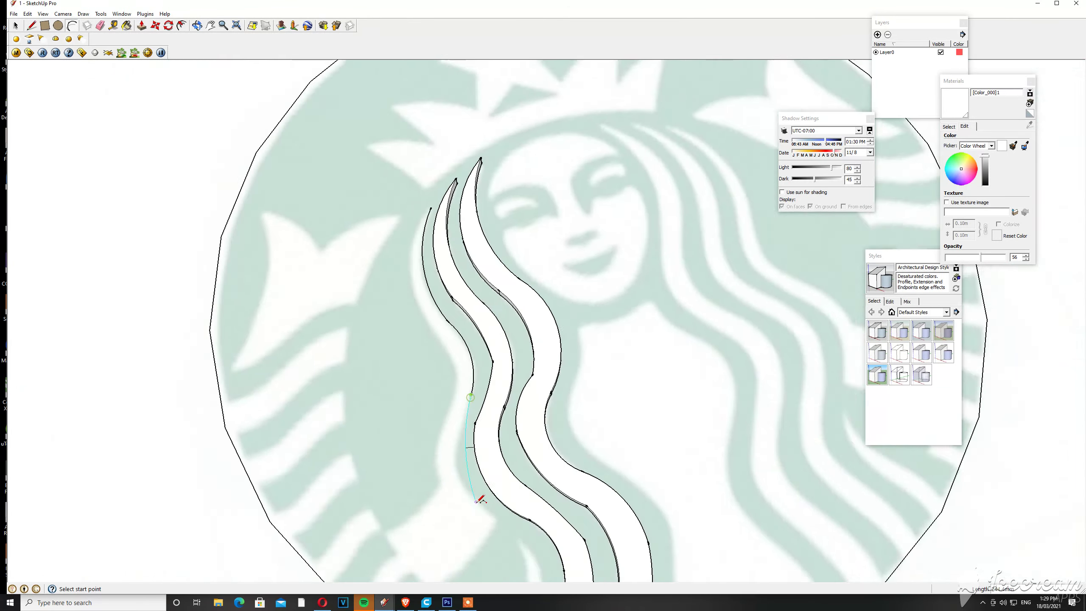
pyautogui.scroll(4, 475, 485)
pyautogui.click(471, 494)
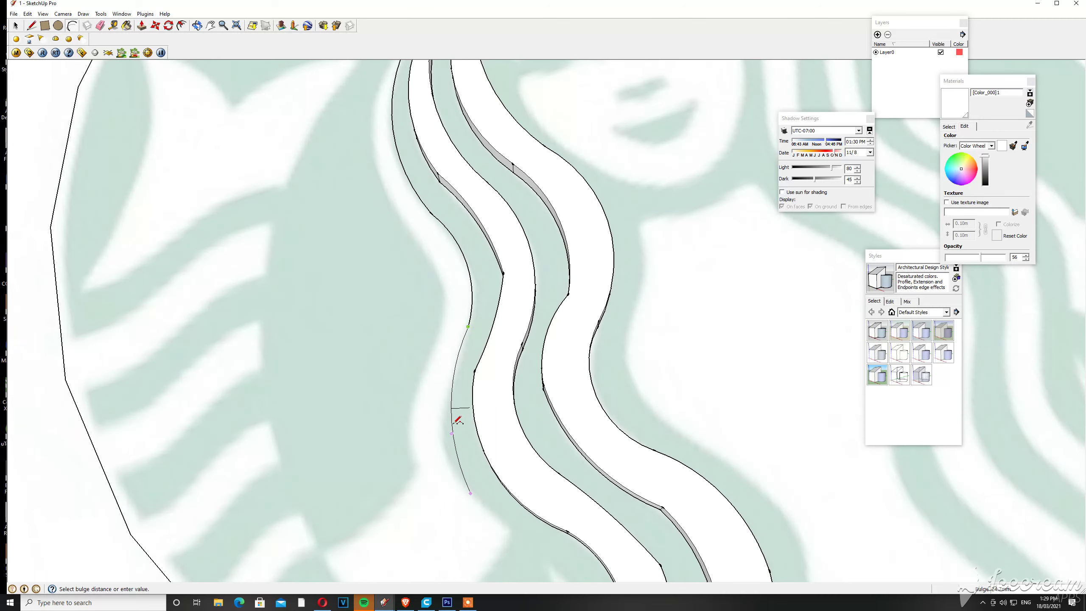
pyautogui.press('Escape')
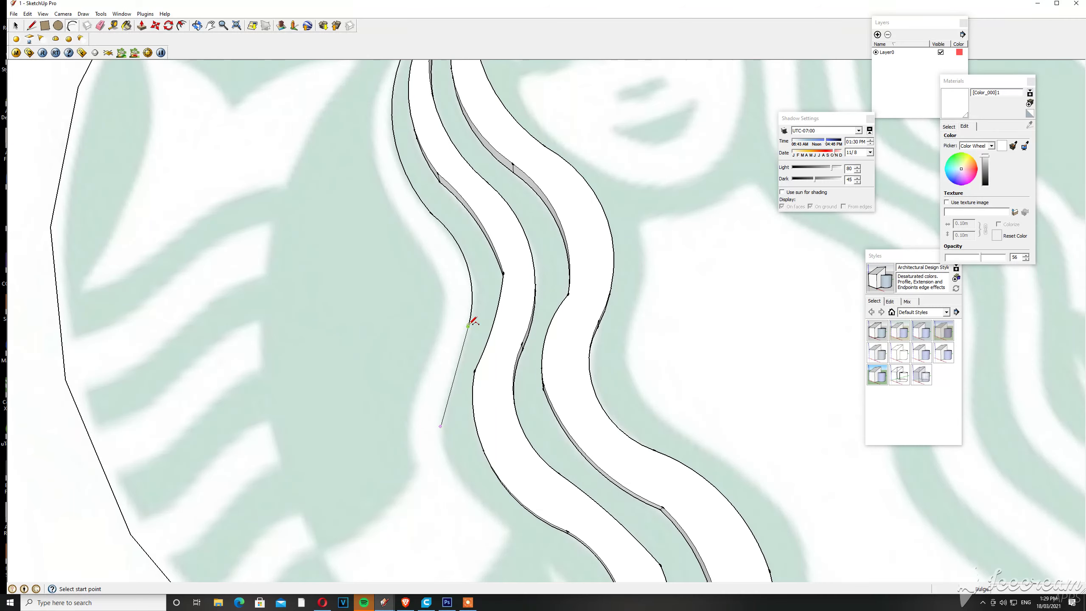
pyautogui.click(469, 326)
pyautogui.click(461, 357)
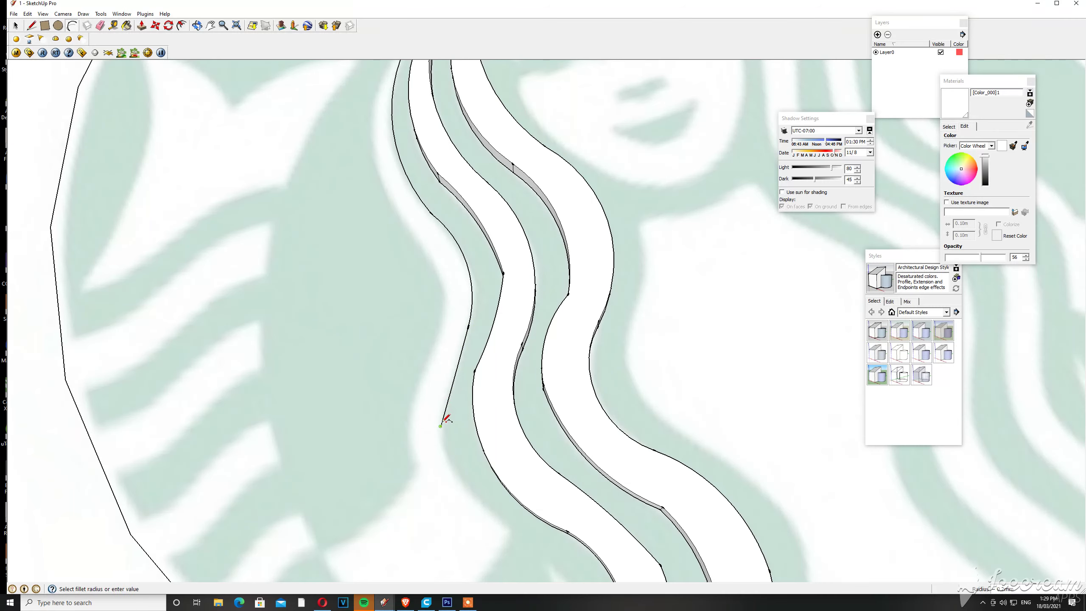
# - Trace an arc around the fourth strand's curl
pyautogui.scroll(2, 480, 496)
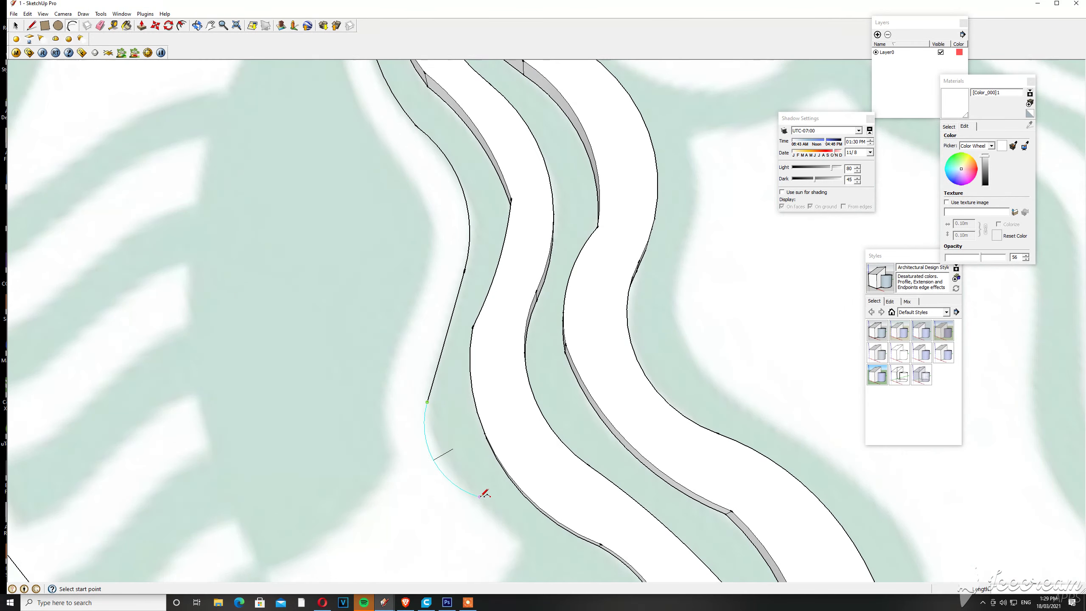
pyautogui.click(528, 537)
pyautogui.click(462, 483)
pyautogui.scroll(-3, 500, 498)
pyautogui.scroll(2, 500, 497)
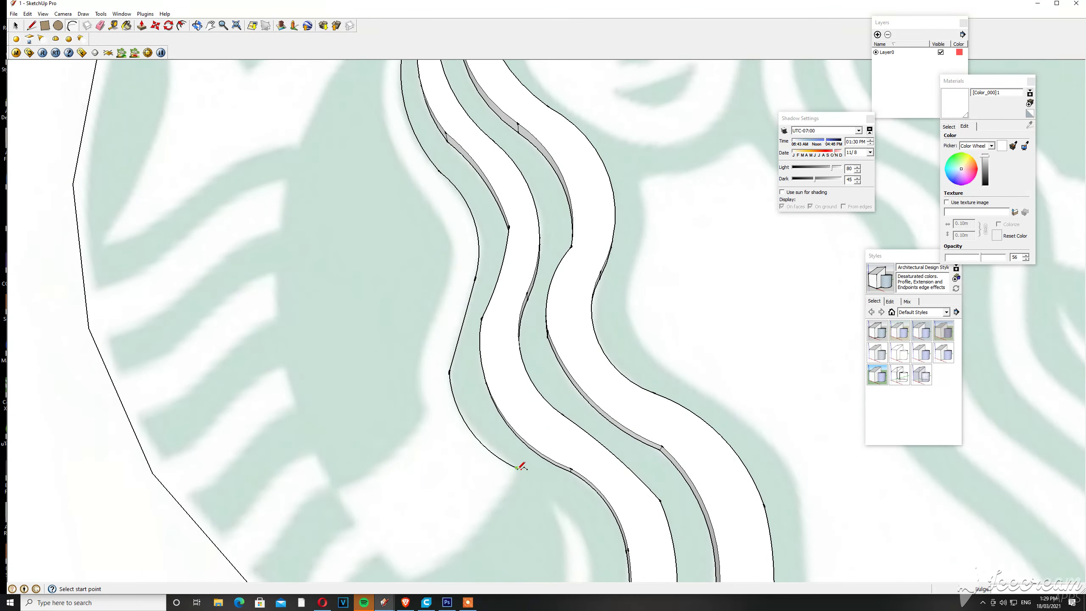
pyautogui.click(544, 434)
# - Trace arcs along the strand's curl and back up its inner edge
pyautogui.click(431, 549)
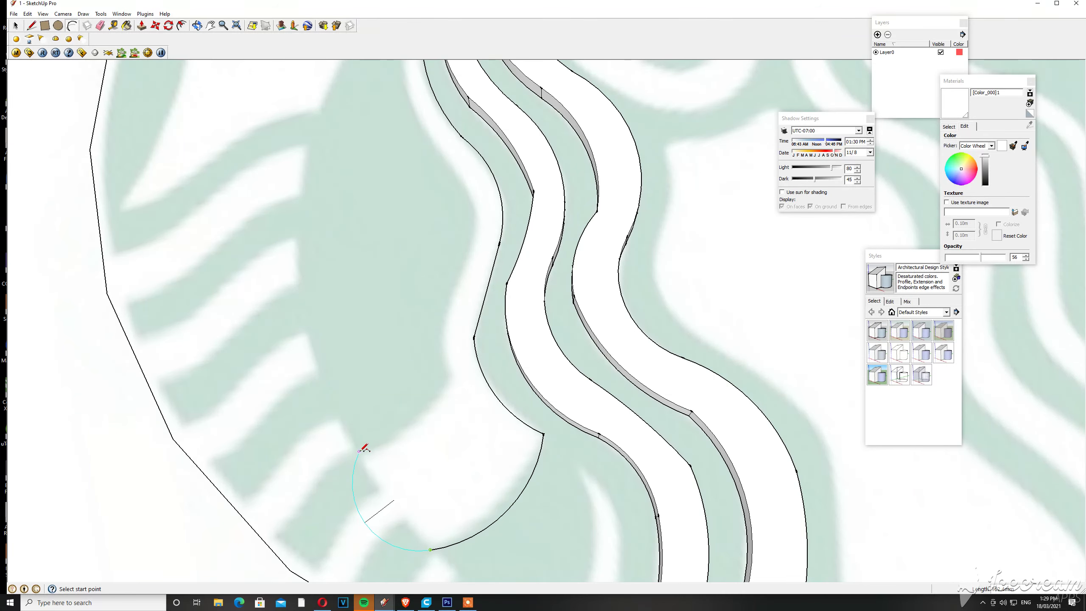
pyautogui.click(359, 450)
pyautogui.scroll(1, 382, 498)
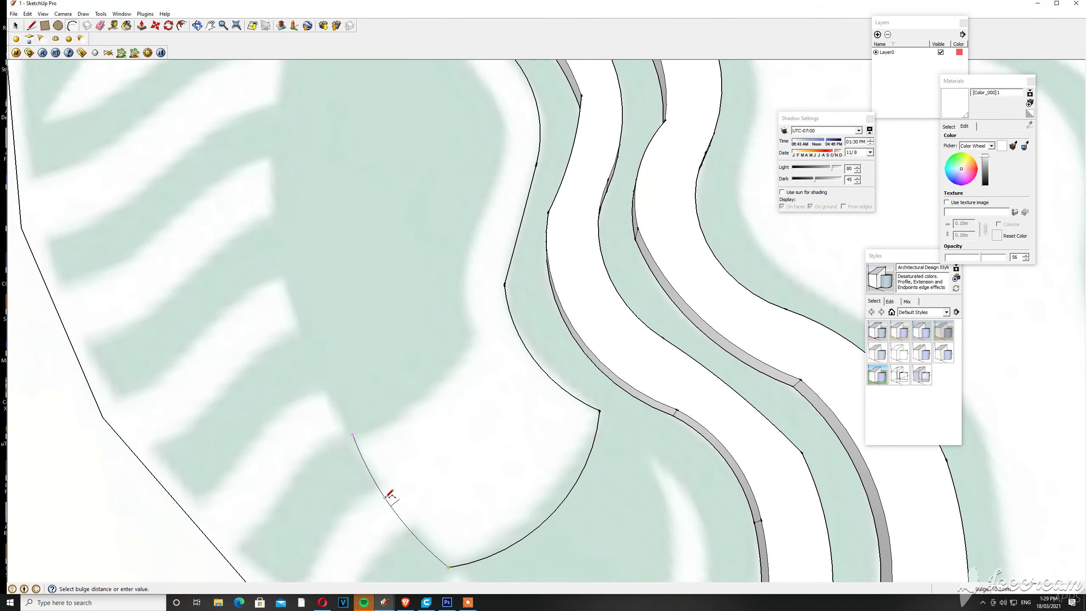
pyautogui.scroll(1, 359, 437)
pyautogui.click(353, 434)
pyautogui.click(484, 322)
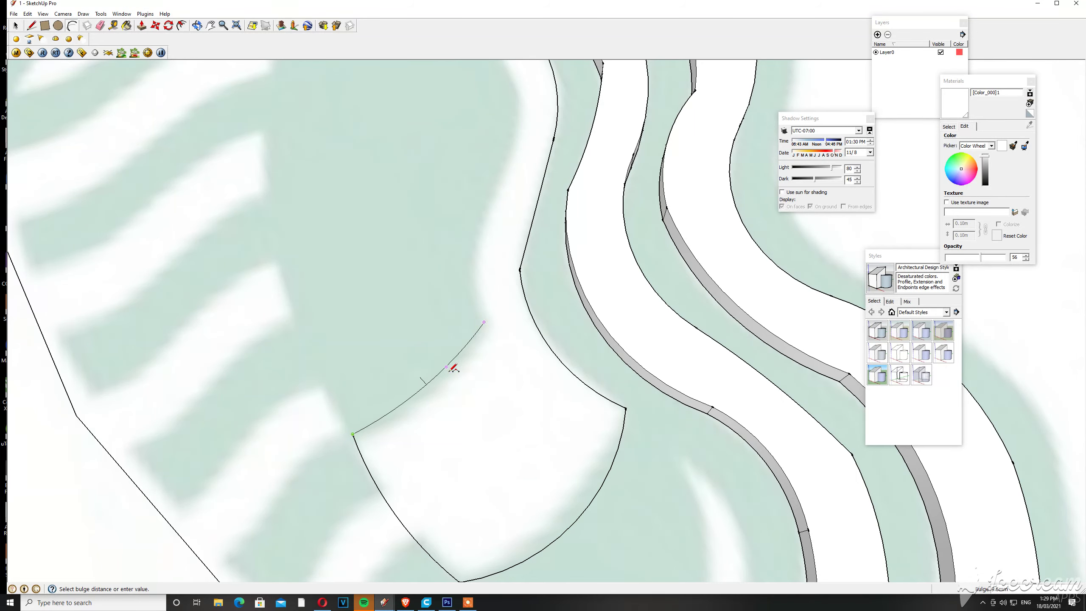
pyautogui.click(451, 374)
# - Chain tangent arcs higher up the left strand's edge
pyautogui.click(484, 322)
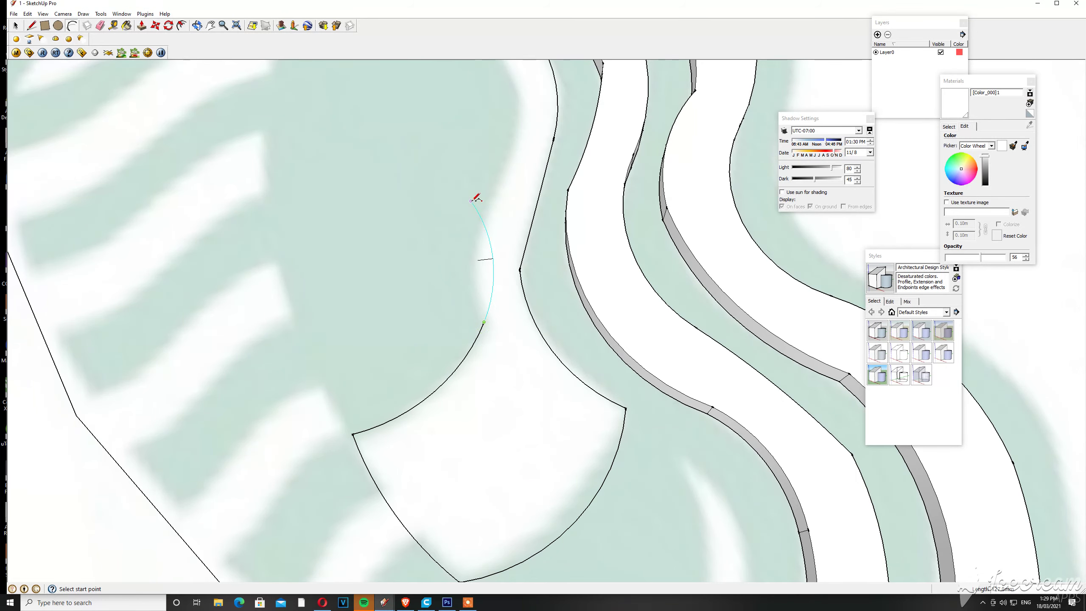
pyautogui.click(482, 221)
pyautogui.click(471, 269)
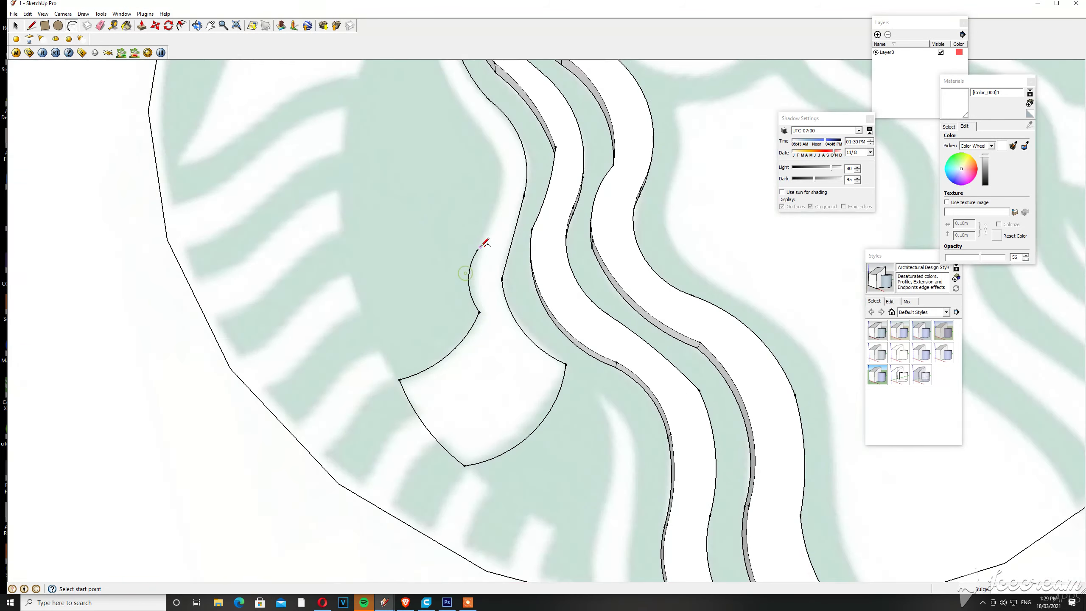
pyautogui.scroll(-1, 492, 214)
pyautogui.click(508, 160)
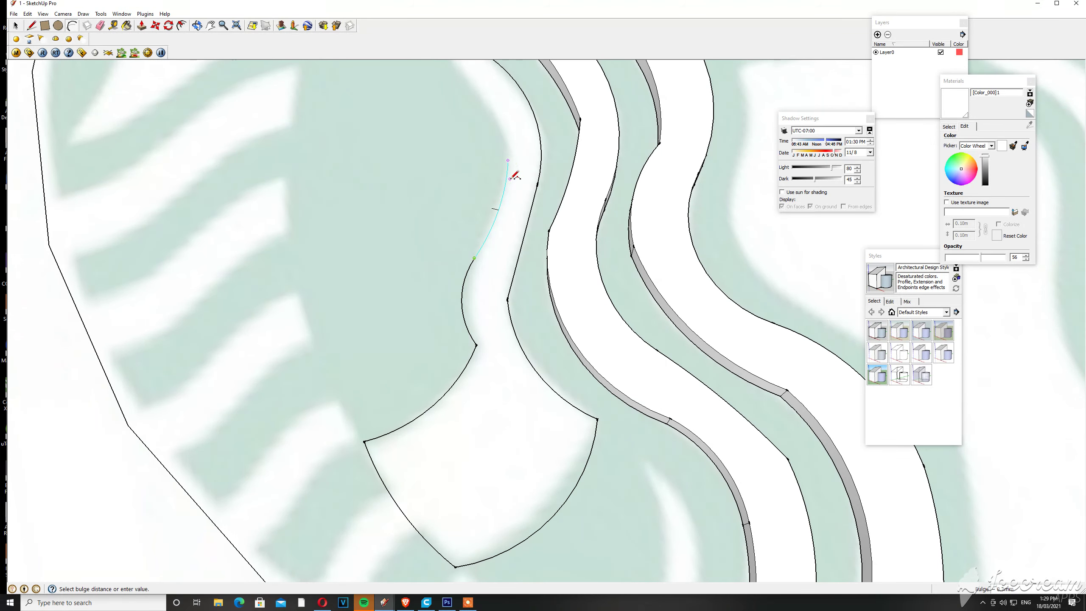
pyautogui.scroll(-2, 511, 156)
pyautogui.scroll(3, 508, 141)
# - Finish with an arc to the strand tip, closing the outline into a face
pyautogui.click(474, 176)
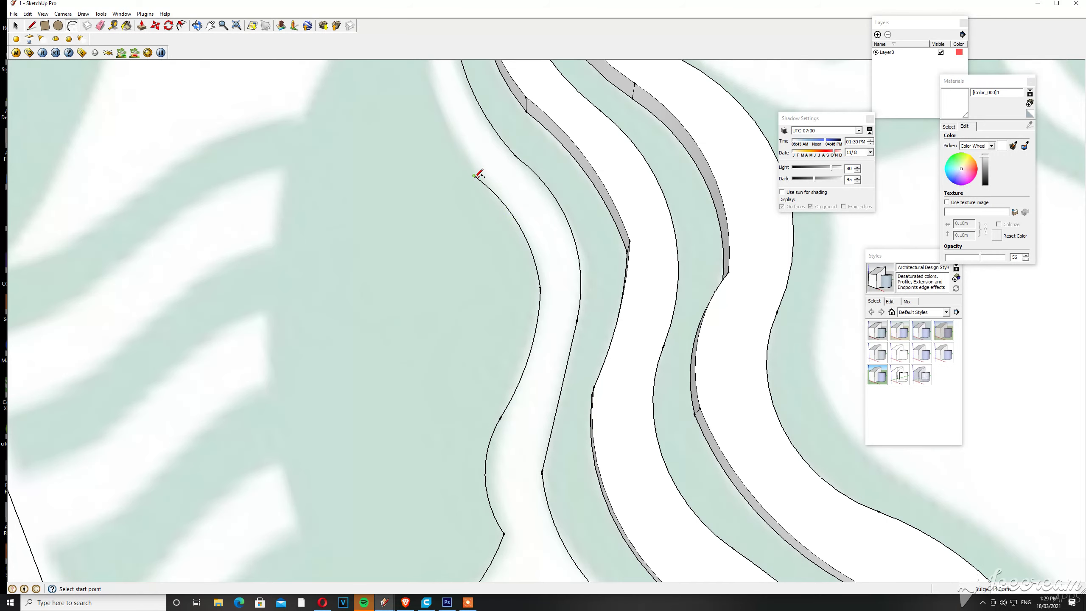
pyautogui.scroll(-2, 479, 174)
pyautogui.scroll(-2, 479, 171)
pyautogui.click(468, 148)
pyautogui.click(470, 326)
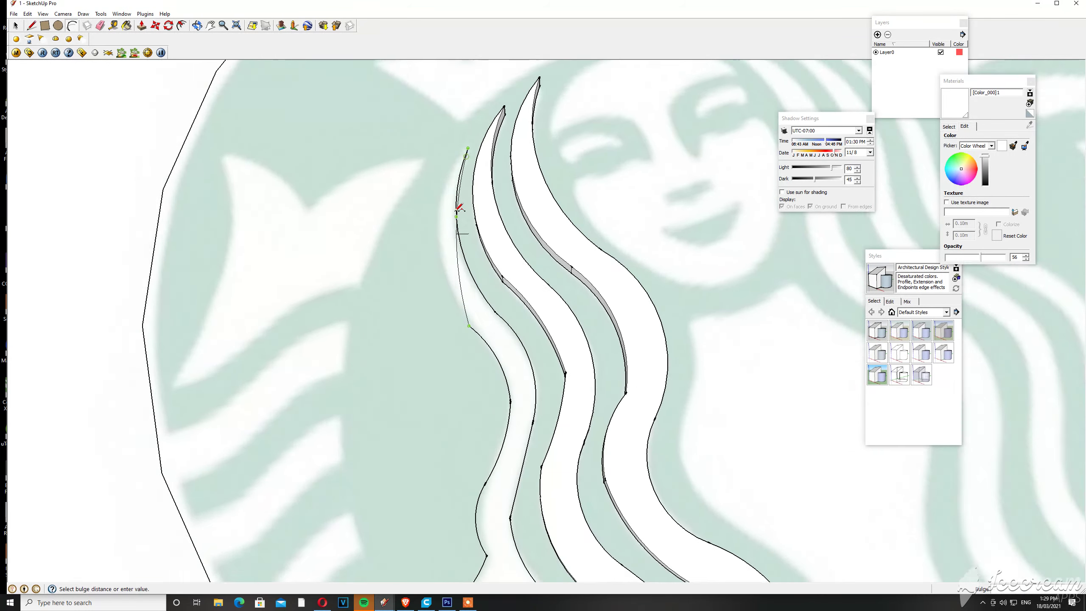
pyautogui.scroll(1, 459, 208)
pyautogui.click(433, 238)
pyautogui.scroll(-1, 440, 239)
pyautogui.scroll(1, 444, 250)
# - Turn the new left strand face into a group and open it for editing
pyautogui.press('space')
pyautogui.click(446, 252)
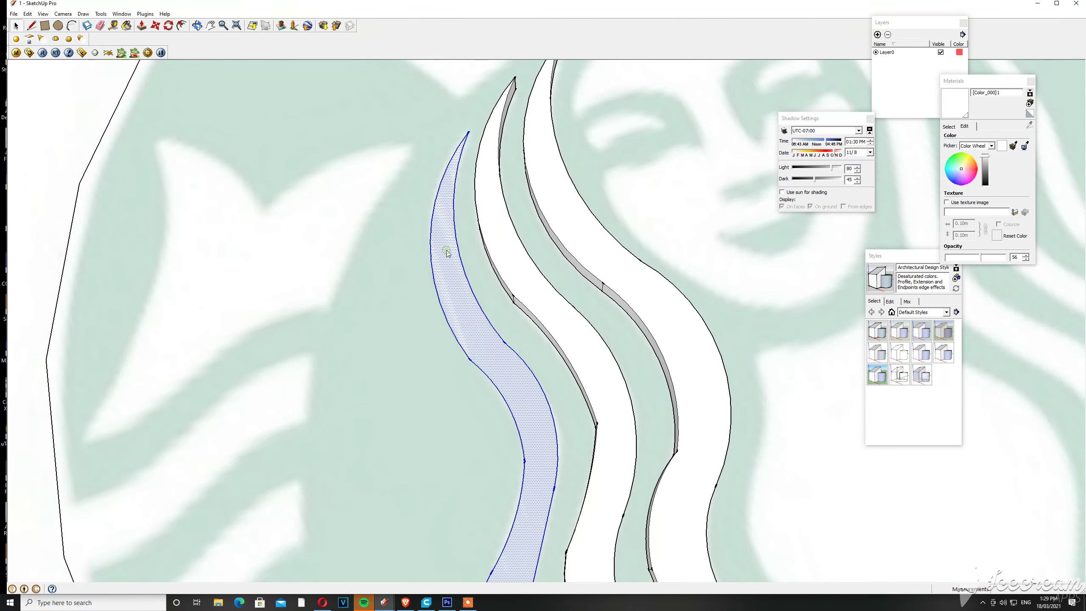
pyautogui.rightClick(447, 252)
pyautogui.click(474, 327)
pyautogui.doubleClick(462, 323)
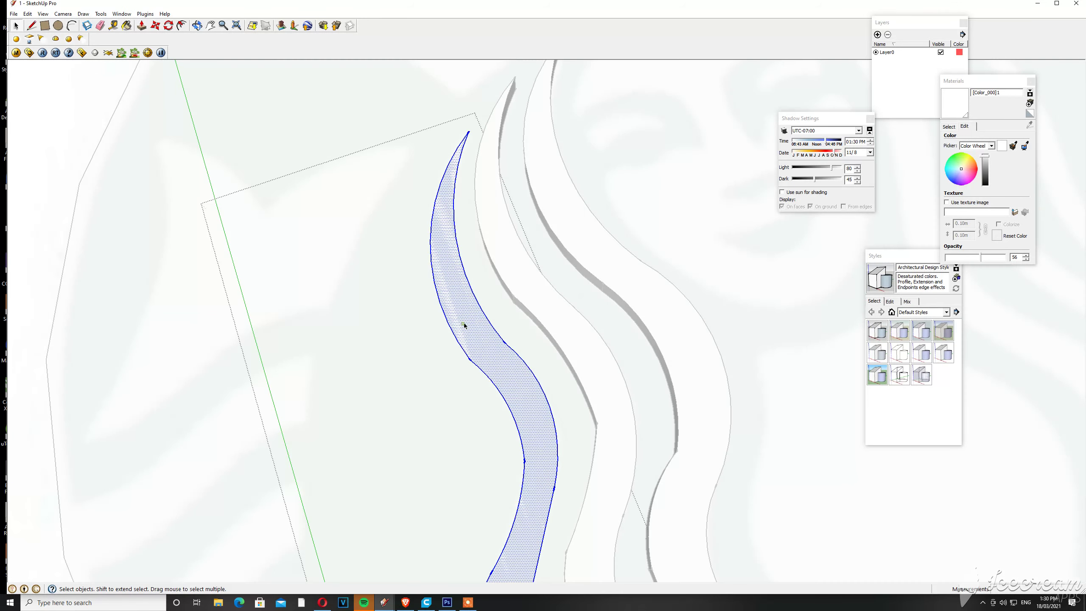
# - Push/Pull the left strand face up into a raised block, then exit the group
pyautogui.moveTo(464, 325)
pyautogui.mouseDown(button='middle')
pyautogui.moveTo(567, 236)
pyautogui.moveTo(538, 290)
pyautogui.mouseUp(button='middle')
pyautogui.press('p')
pyautogui.click(508, 342)
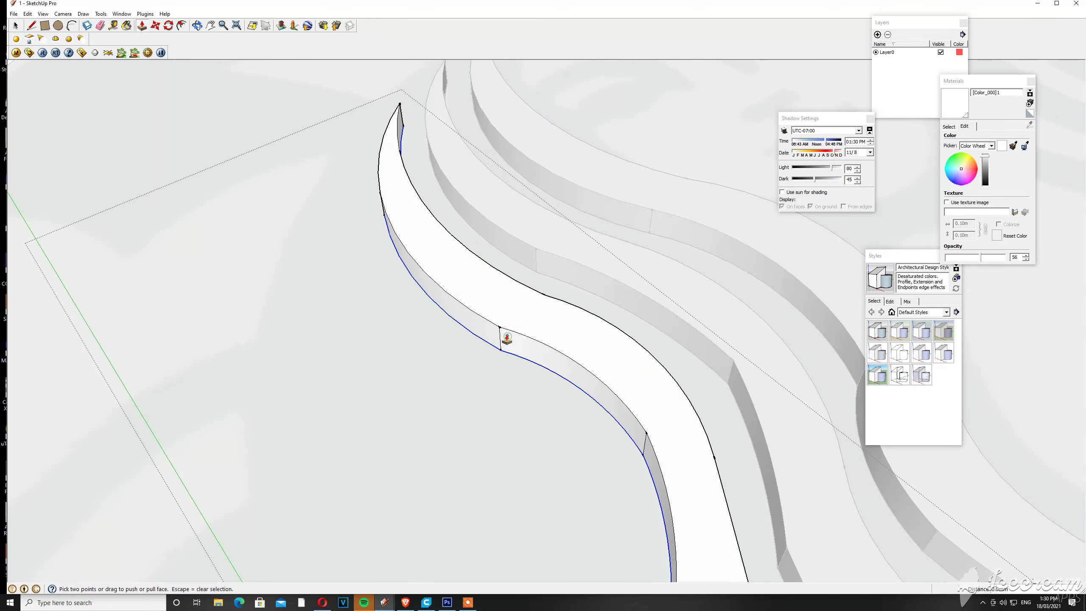
pyautogui.press('space')
pyautogui.scroll(-5, 390, 255)
pyautogui.scroll(-3, 372, 294)
pyautogui.click(253, 251)
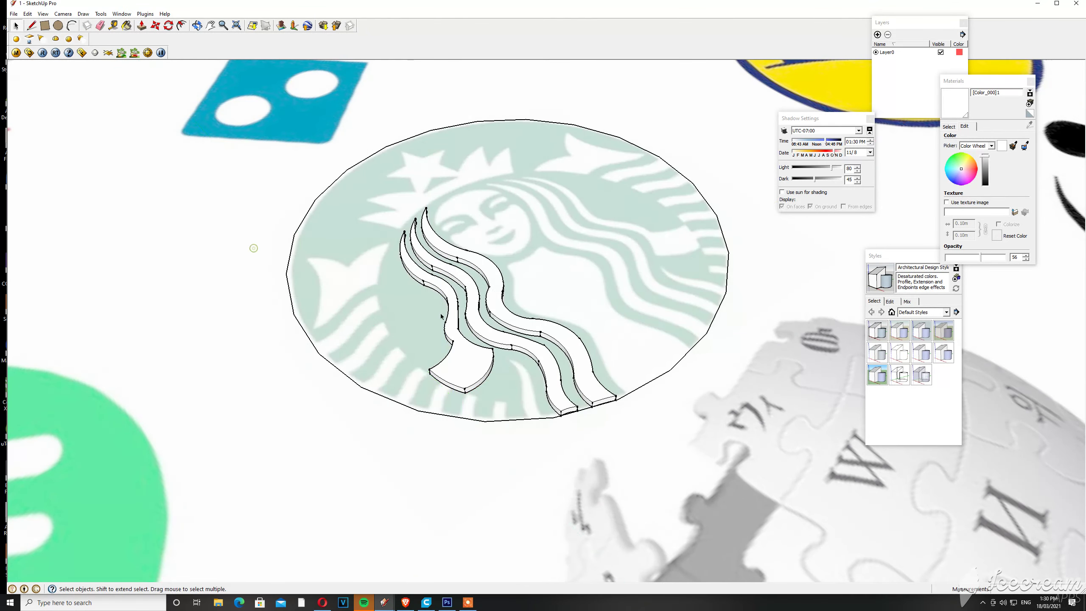
pyautogui.scroll(2, 515, 375)
pyautogui.scroll(2, 550, 368)
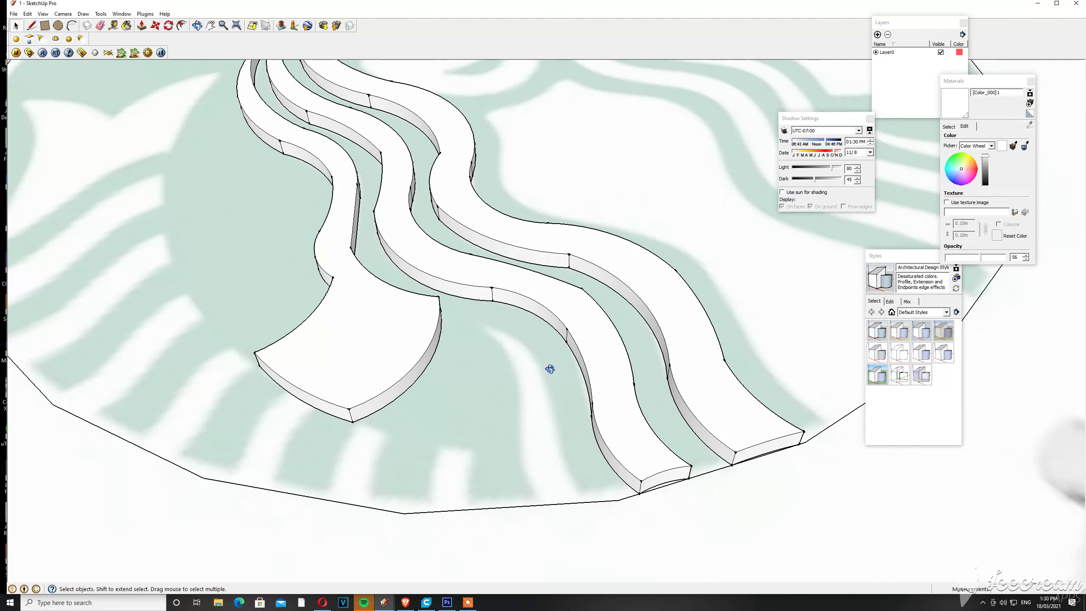
pyautogui.scroll(2, 524, 453)
# - Trace the lower green strand's sides with 2-point arcs reaching the logo's bottom edge
pyautogui.press('a')
pyautogui.click(457, 235)
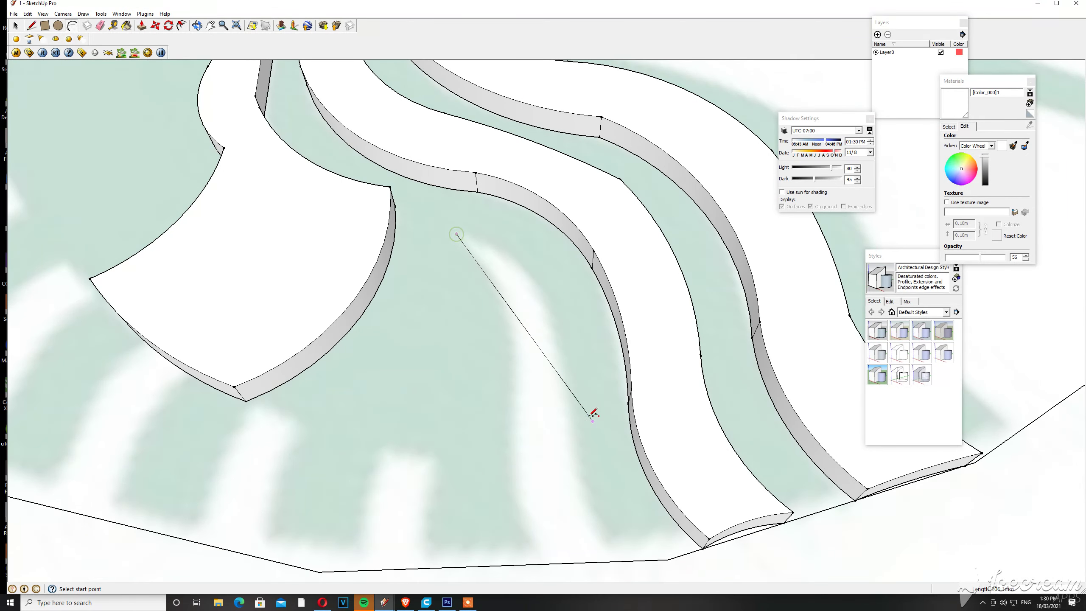
pyautogui.click(562, 367)
pyautogui.click(540, 286)
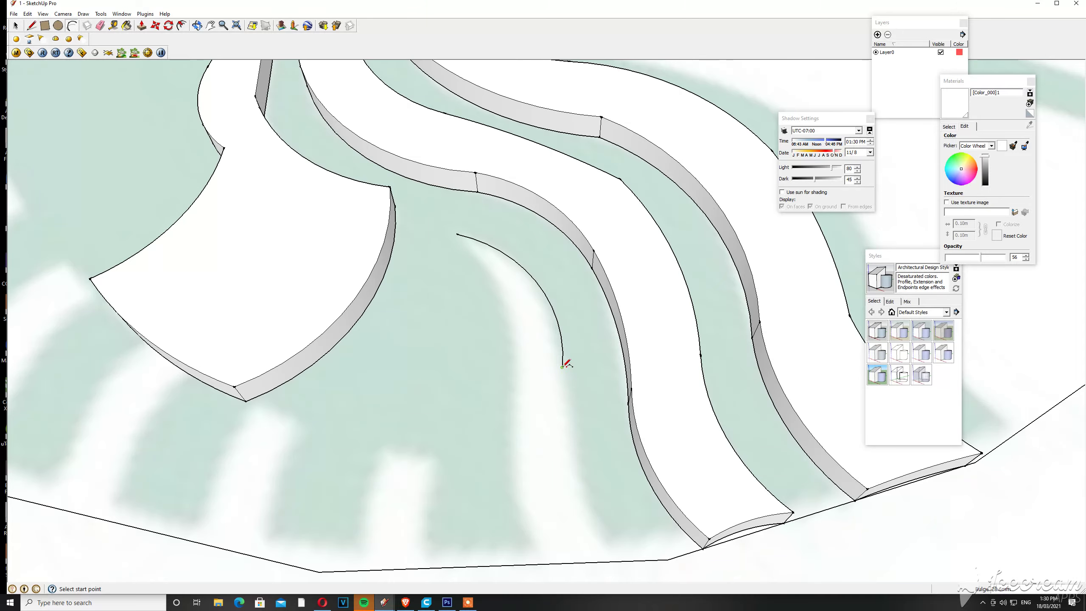
pyautogui.keyDown('shift'); pyautogui.moveTo(563, 366); pyautogui.dragTo(536, 283, button='middle'); pyautogui.keyUp('shift')
pyautogui.click(541, 287)
pyautogui.click(614, 487)
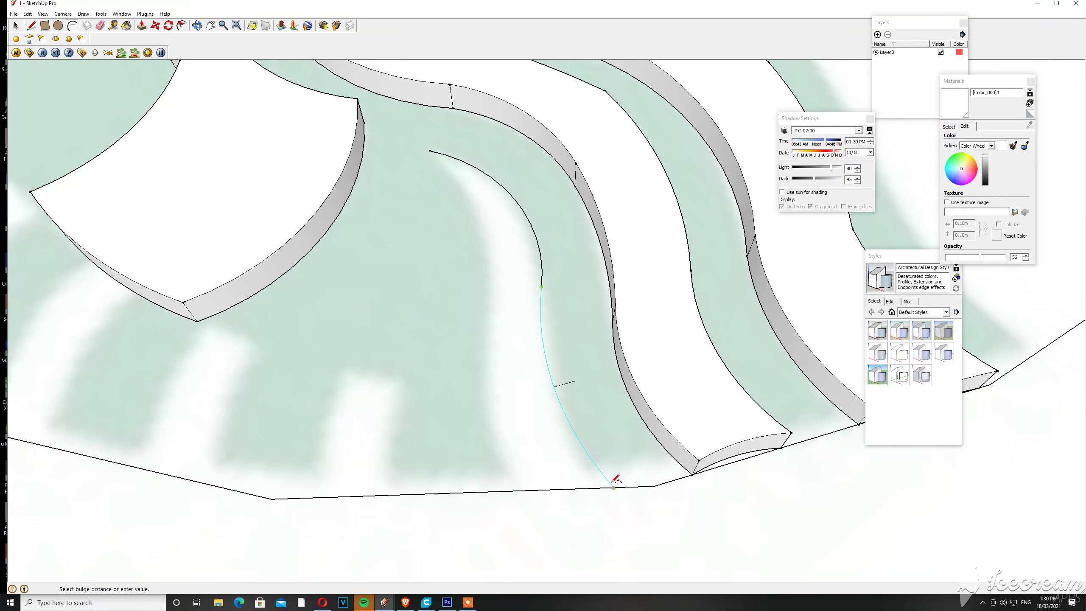
pyautogui.click(570, 434)
pyautogui.click(520, 490)
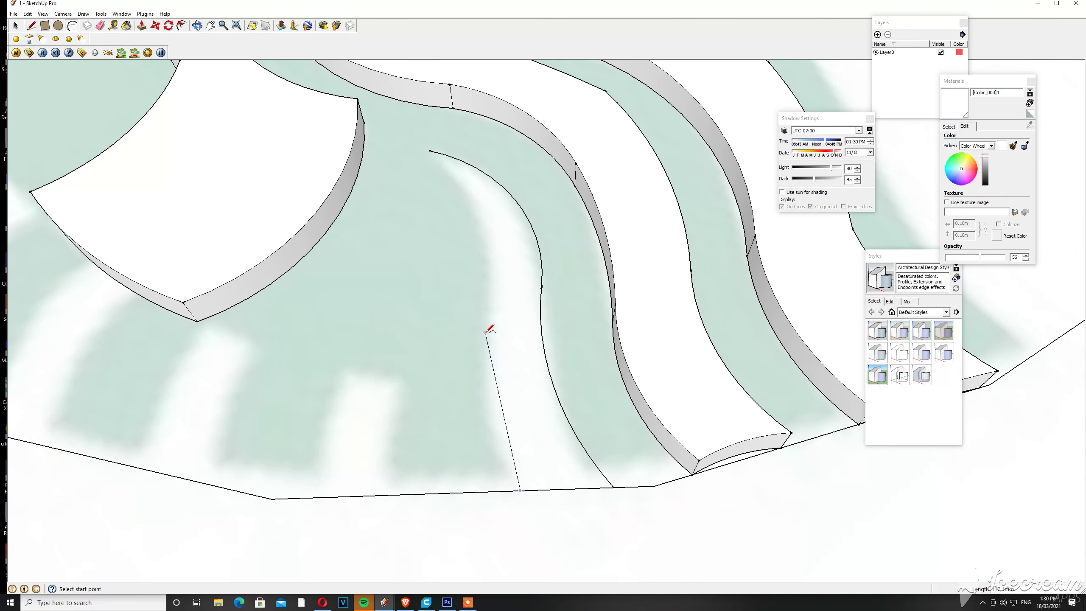
pyautogui.click(487, 333)
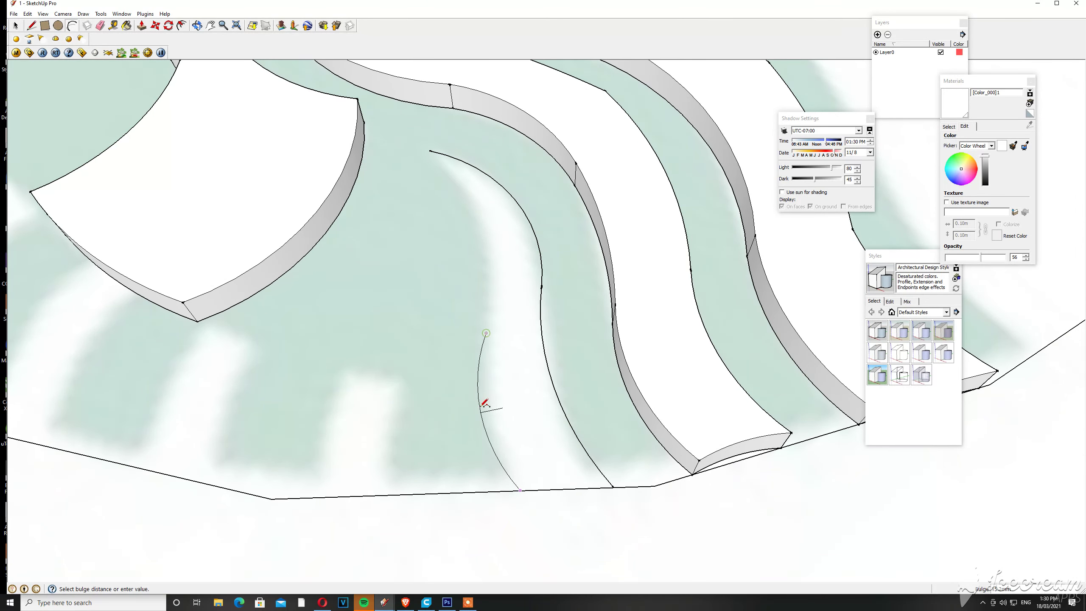
pyautogui.click(486, 333)
pyautogui.click(429, 151)
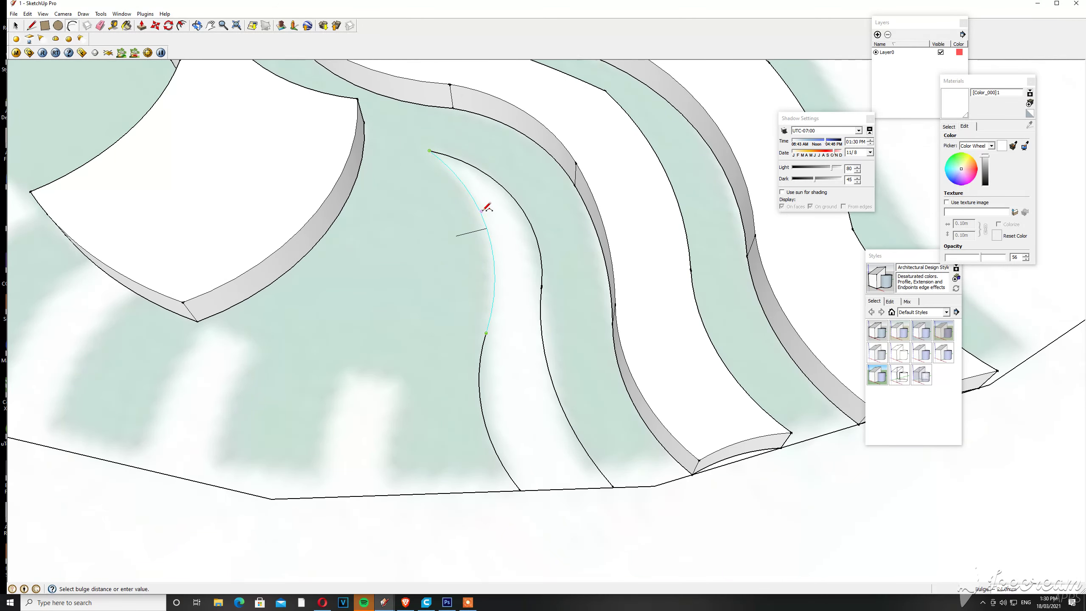
# - Close the strand outline with an arc along the logo's bottom edge
pyautogui.scroll(-3, 492, 239)
pyautogui.scroll(3, 526, 385)
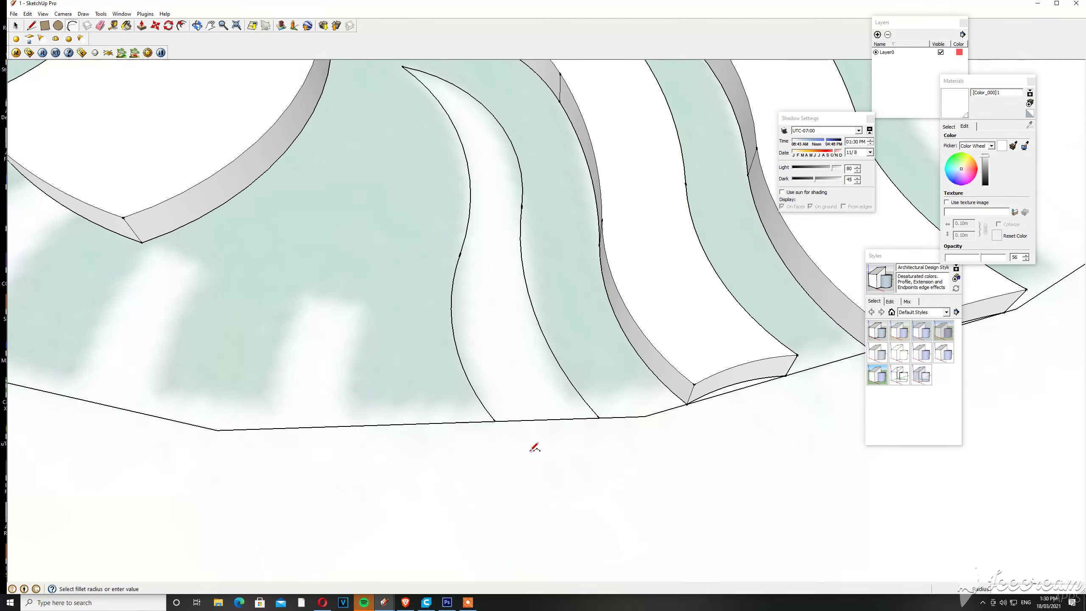
pyautogui.click(497, 417)
pyautogui.scroll(3, 577, 428)
pyautogui.click(618, 409)
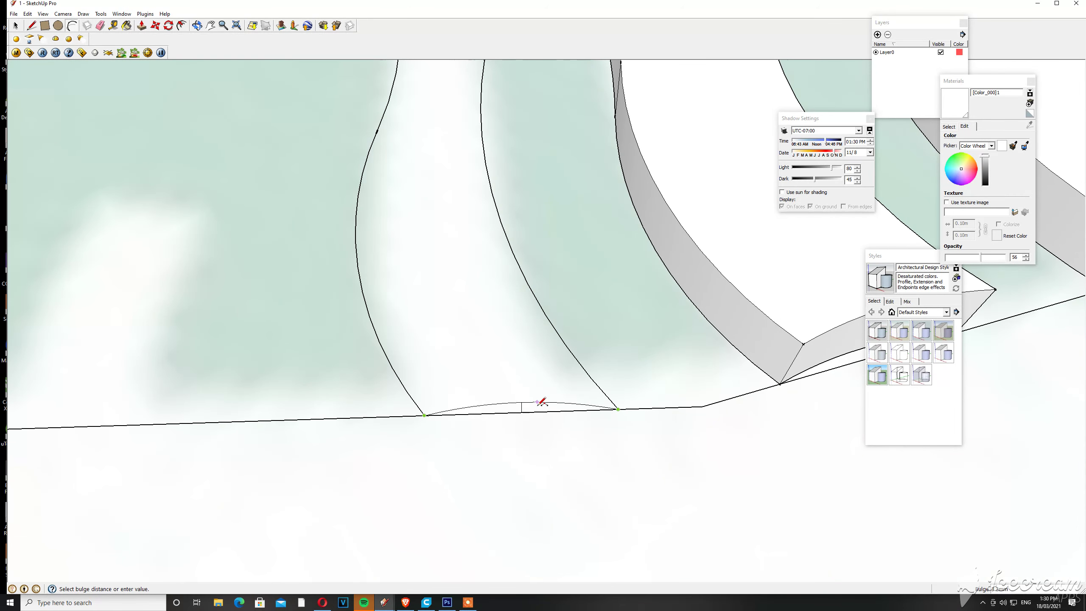
pyautogui.scroll(-2, 541, 402)
pyautogui.click(517, 407)
# - Group the new strand face and extrude it to the same height as before
pyautogui.press('space')
pyautogui.scroll(2, 501, 375)
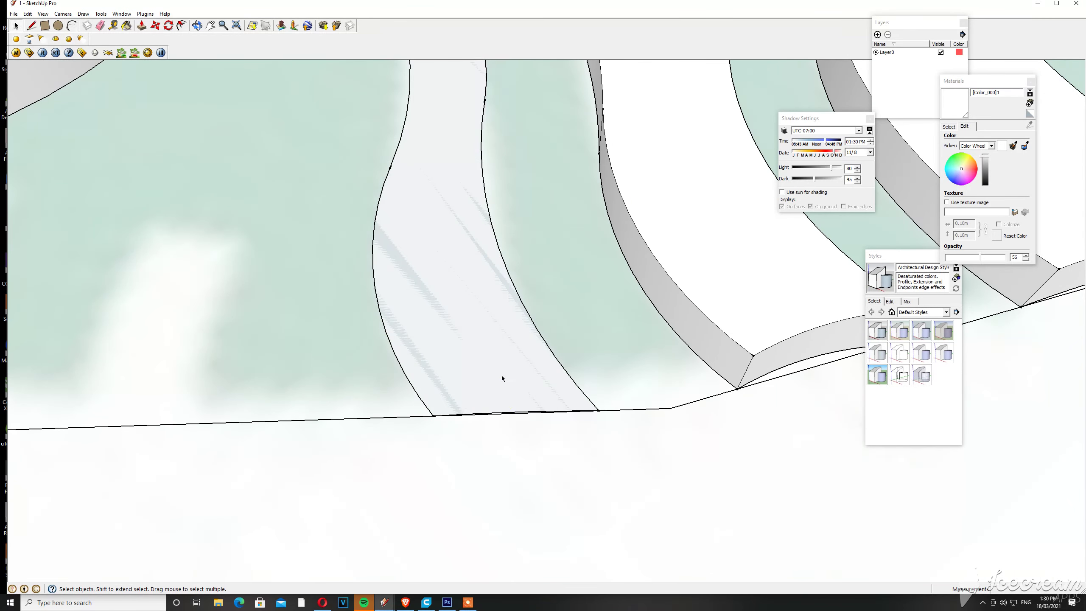
pyautogui.rightClick(501, 375)
pyautogui.click(546, 448)
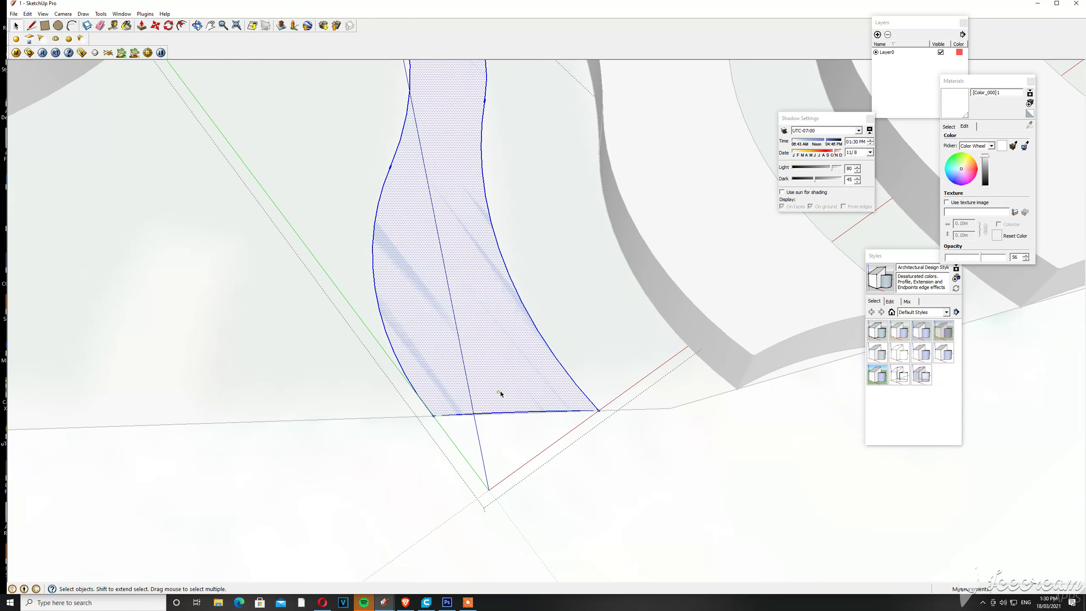
pyautogui.moveTo(501, 391); pyautogui.dragTo(581, 252, button='middle')
pyautogui.press('p')
pyautogui.doubleClick(488, 374)
pyautogui.press('space')
pyautogui.scroll(-2, 526, 390)
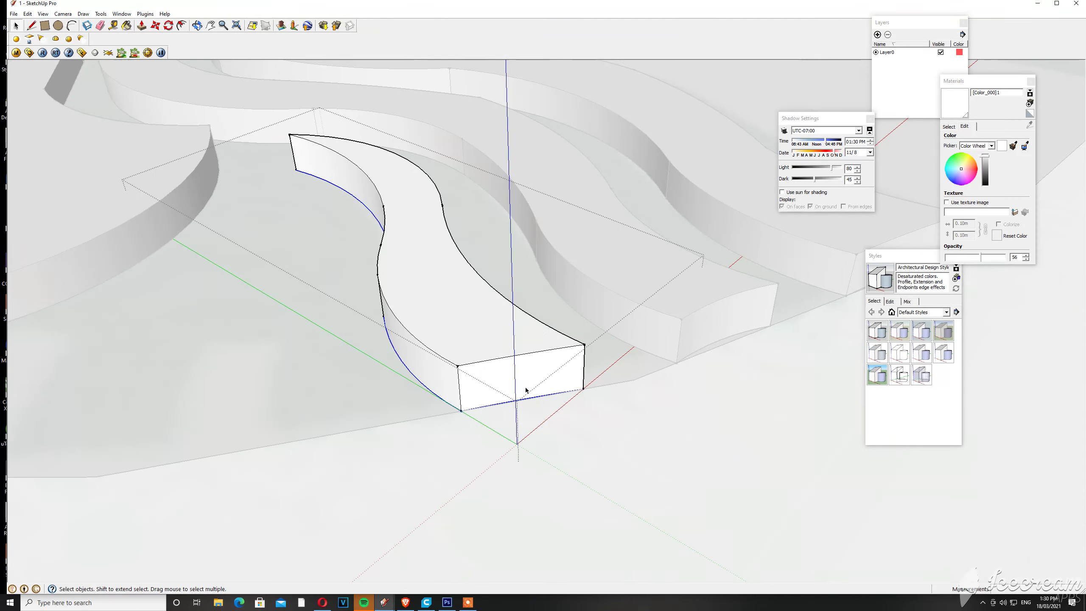
pyautogui.scroll(-5, 601, 431)
pyautogui.moveTo(601, 431); pyautogui.dragTo(391, 400, button='middle')
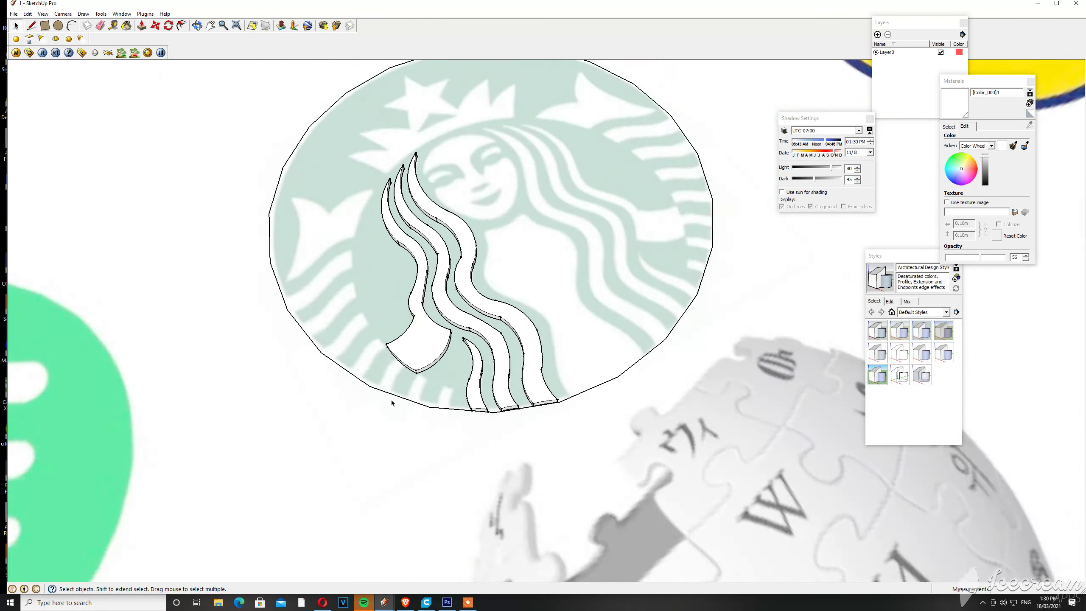
# - Outline the small curved strand at the bottom edge with 2-point arcs
pyautogui.scroll(3, 392, 400)
pyautogui.scroll(2, 480, 379)
pyautogui.press('a')
pyautogui.scroll(2, 551, 417)
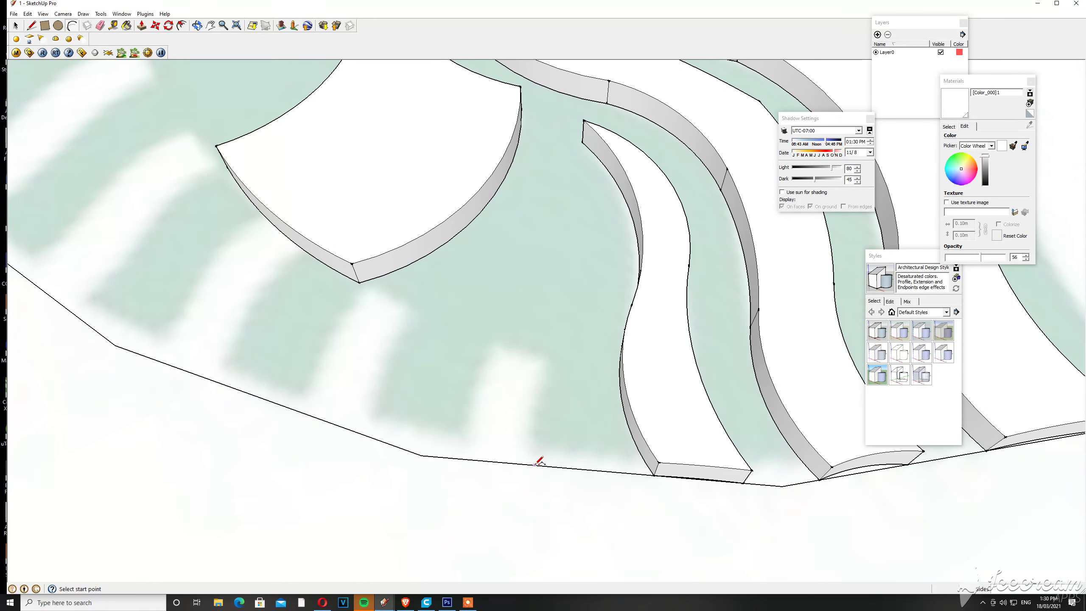
pyautogui.click(535, 464)
pyautogui.click(554, 358)
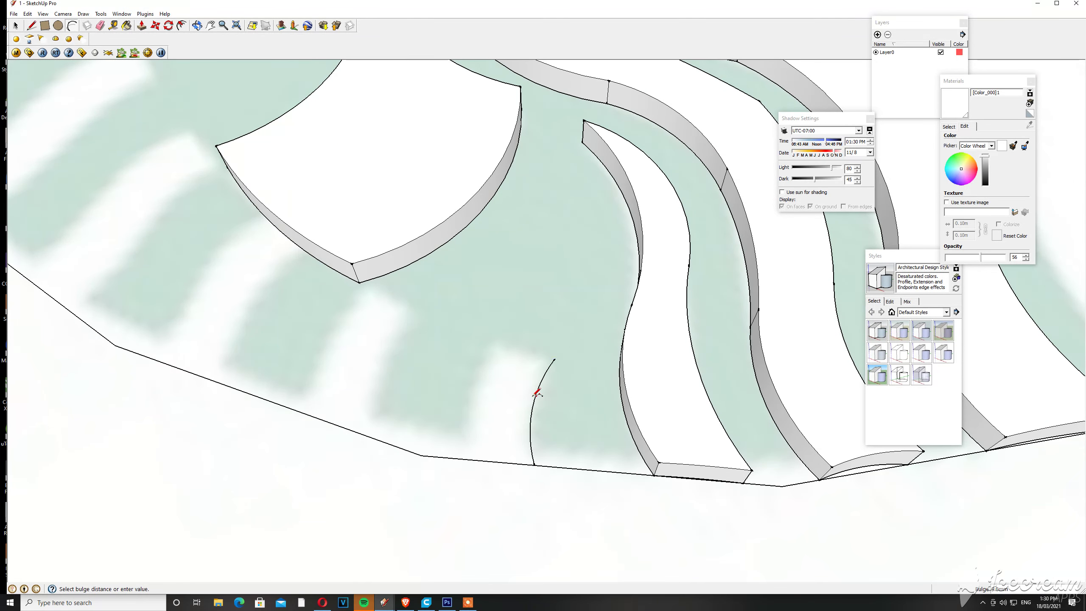
pyautogui.click(490, 341)
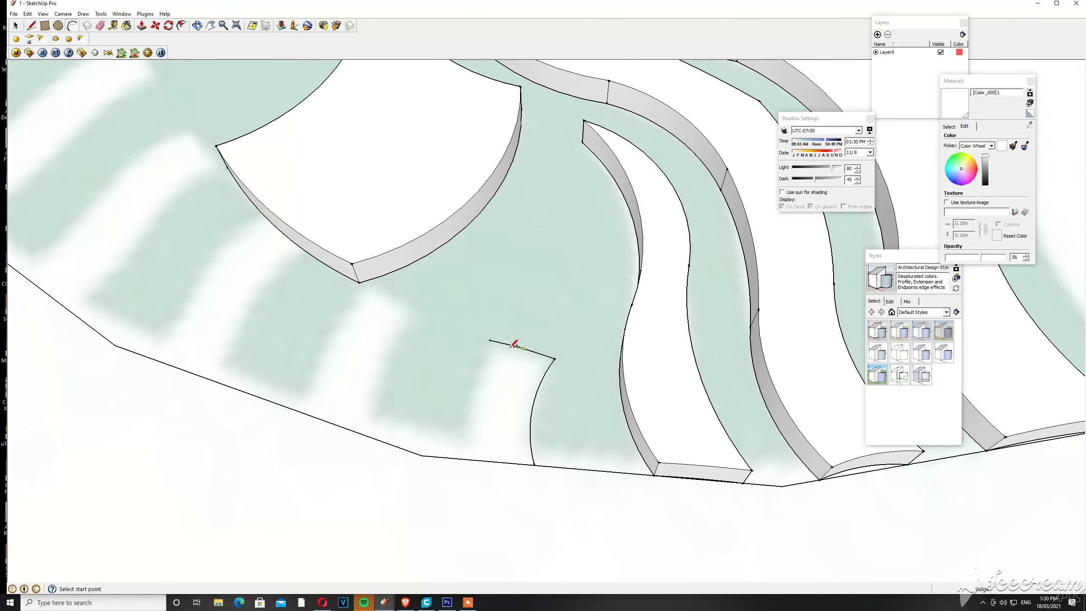
pyautogui.click(465, 458)
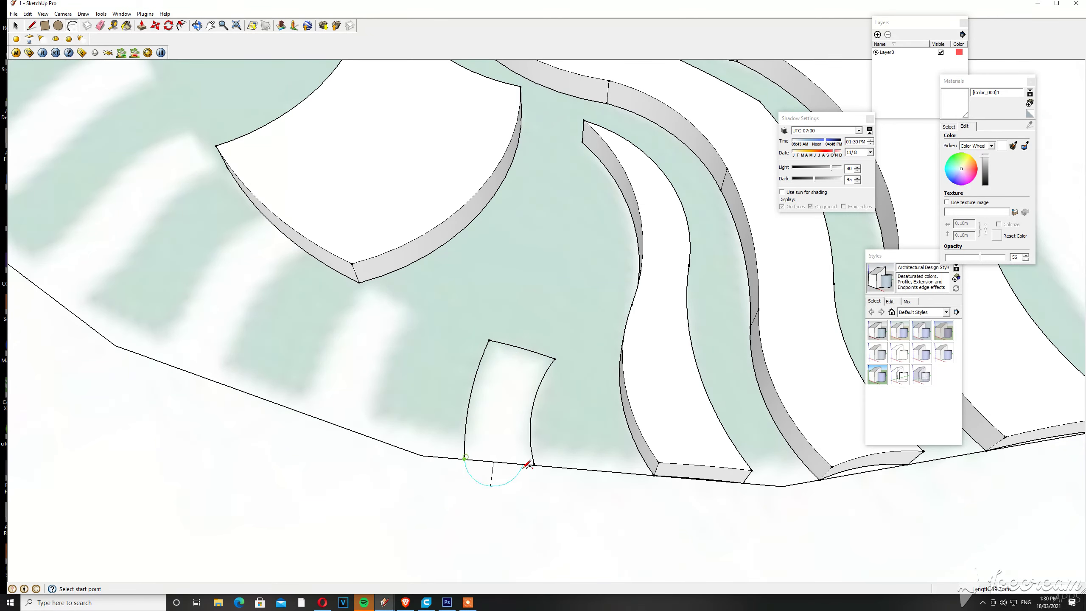
# - Group the small strand face and pull it up into a block
pyautogui.press('space')
pyautogui.click(505, 427)
pyautogui.scroll(3, 503, 421)
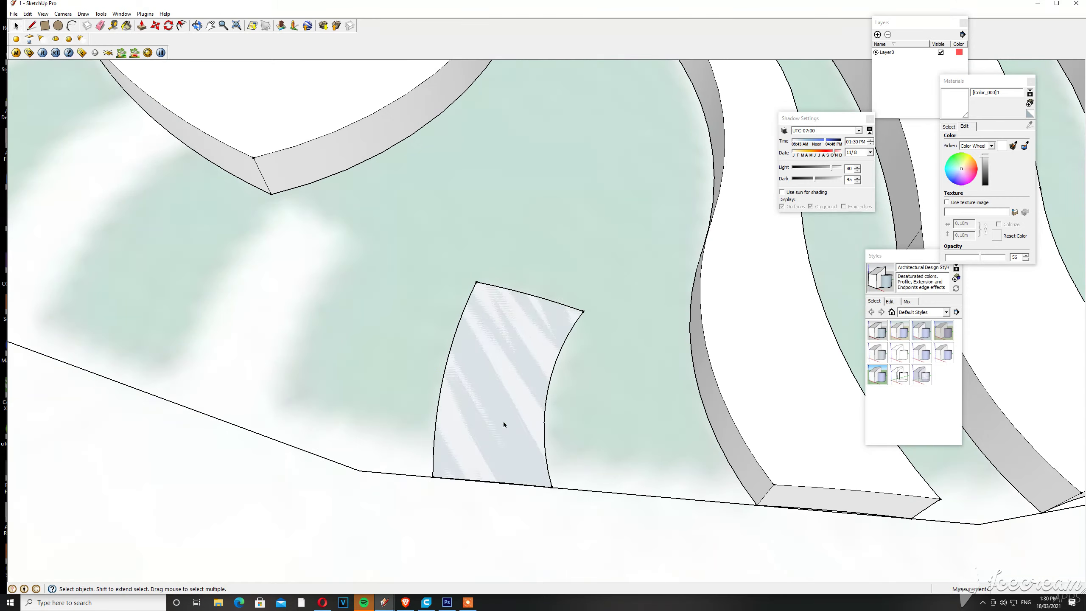
pyautogui.rightClick(511, 418)
pyautogui.click(530, 488)
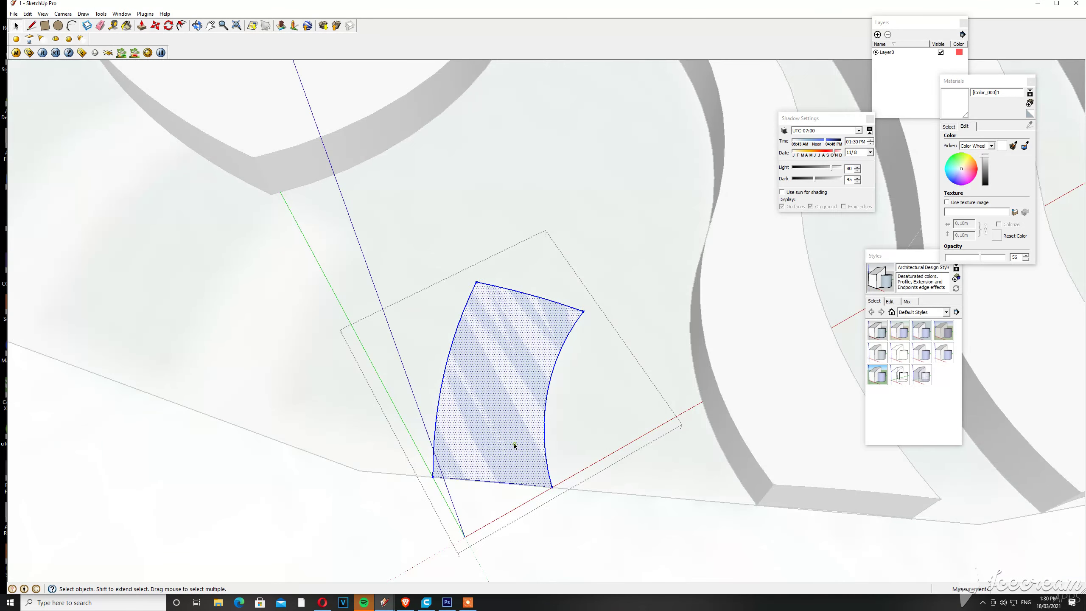
pyautogui.scroll(-5, 514, 446)
pyautogui.moveTo(521, 358); pyautogui.dragTo(468, 434, button='middle')
pyautogui.scroll(5, 470, 441)
pyautogui.press('a')
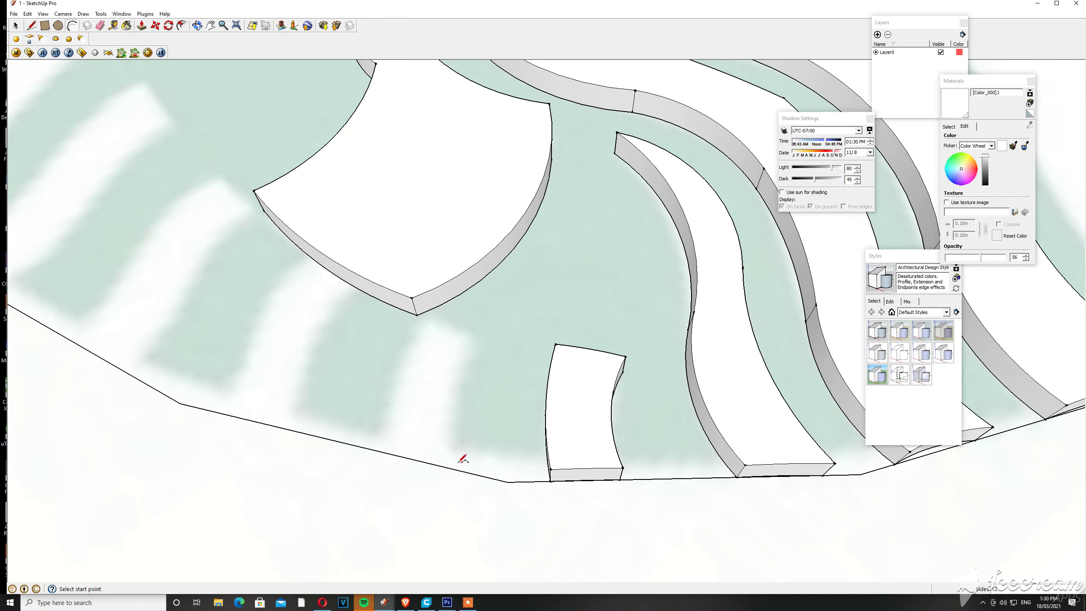
# - Outline the second strand's sides with 2-point arcs down to the bottom edge
pyautogui.click(486, 338)
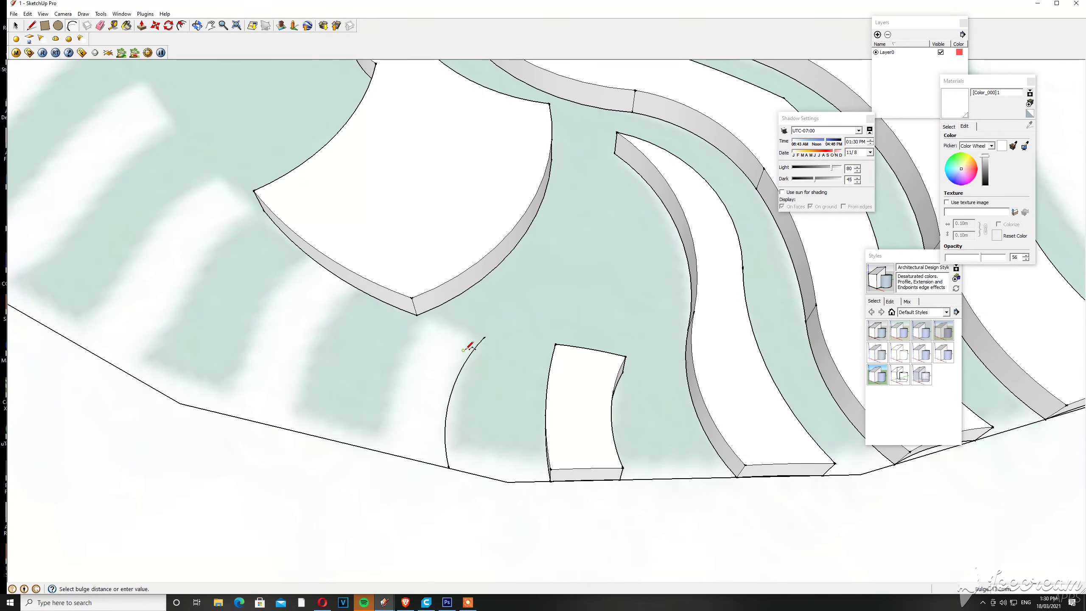
pyautogui.click(485, 337)
pyautogui.click(424, 313)
pyautogui.click(387, 454)
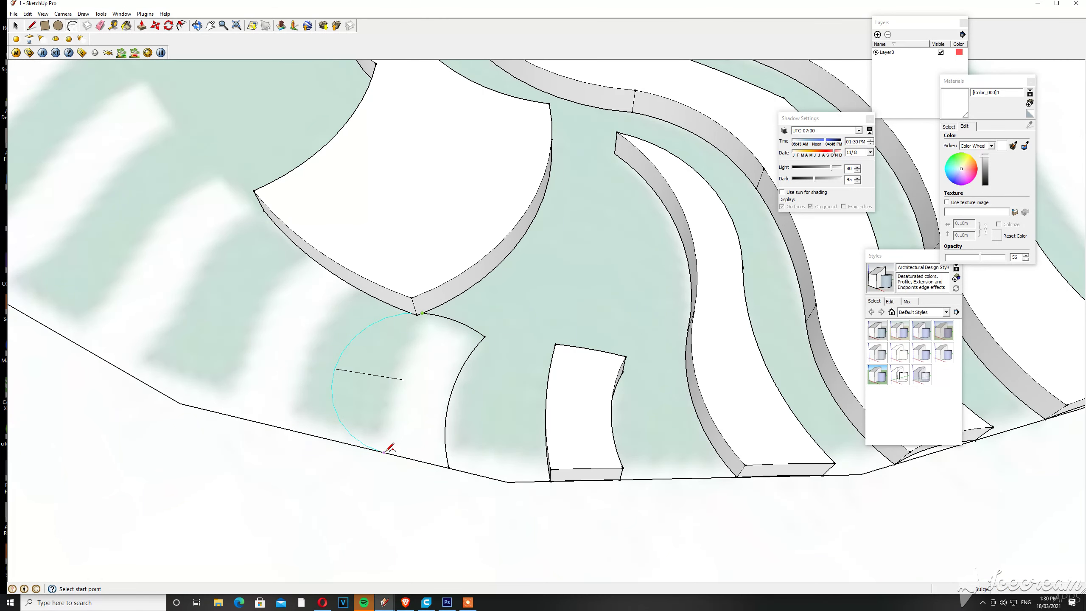
pyautogui.click(398, 388)
pyautogui.scroll(1, 413, 391)
pyautogui.press('space')
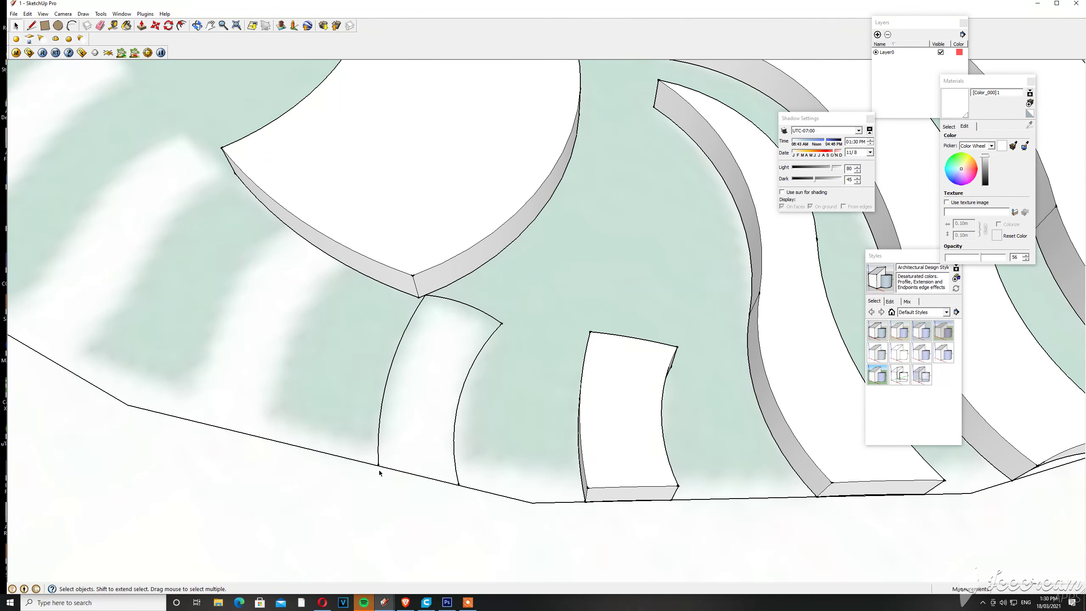
# - Try a closing line on the bottom edge, then cancel it and clear the selection
pyautogui.press('l')
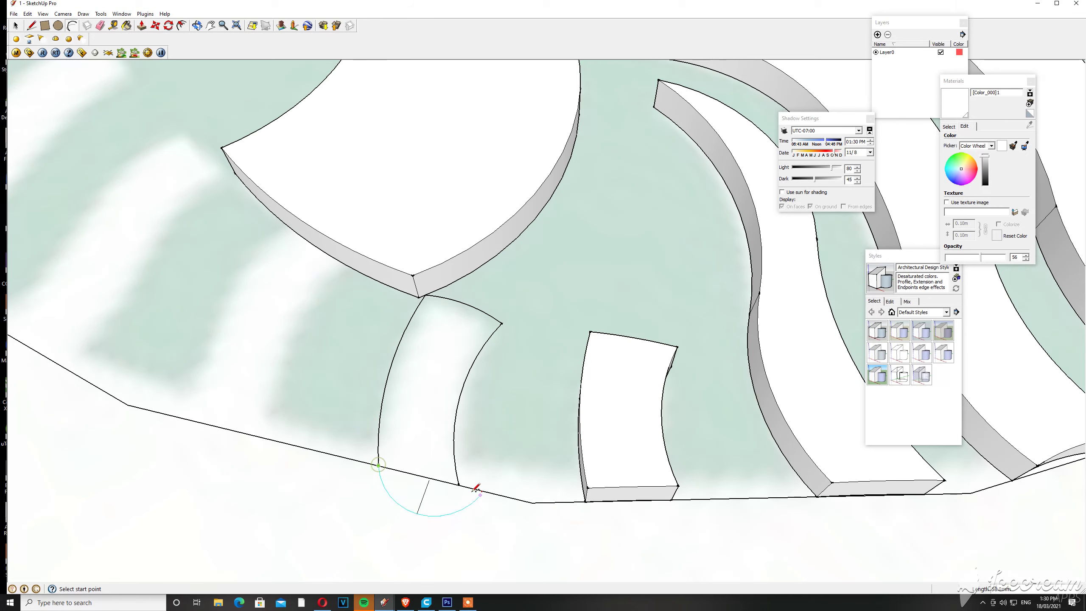
pyautogui.click(459, 484)
pyautogui.press('space')
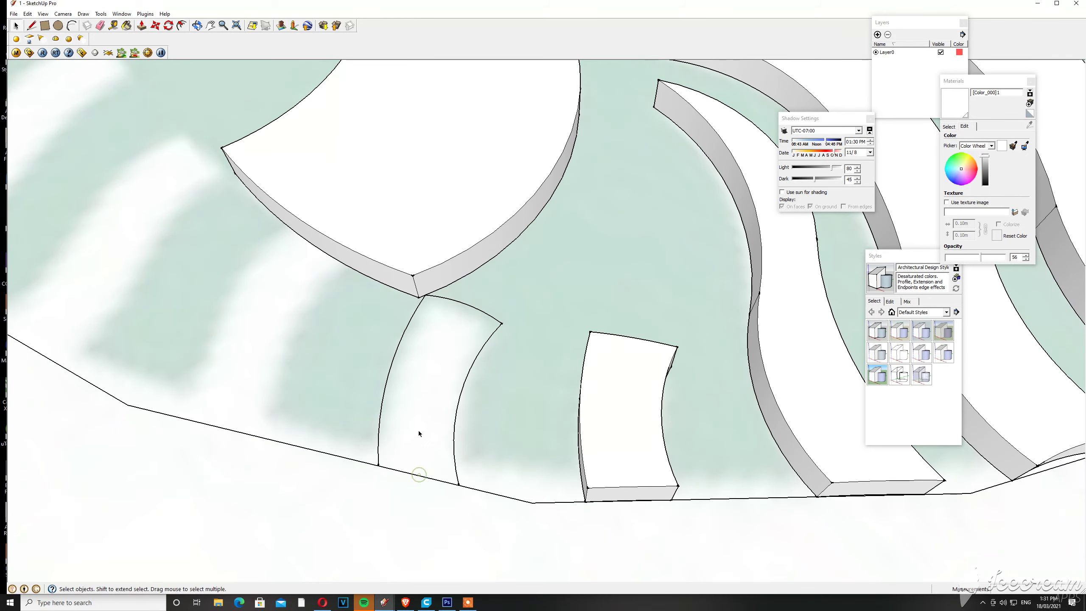
pyautogui.click(419, 429)
pyautogui.click(398, 509)
pyautogui.scroll(3, 414, 404)
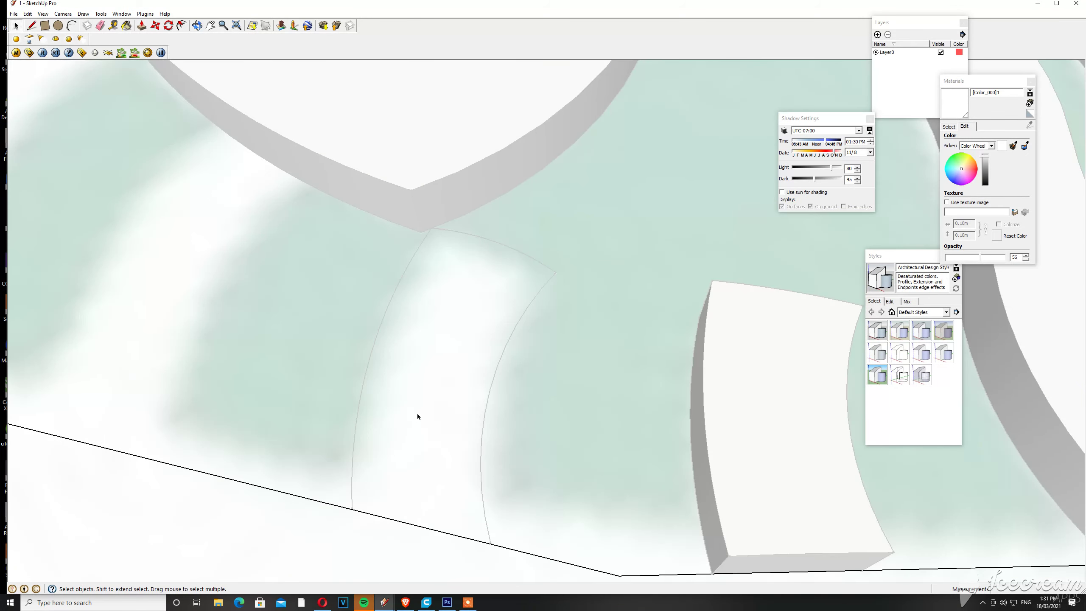
pyautogui.scroll(-3, 363, 520)
pyautogui.scroll(-3, 344, 495)
# - Close the strand face with an arc between its two bottom corners
pyautogui.moveTo(345, 494)
pyautogui.mouseDown(button='middle')
pyautogui.moveTo(437, 158)
pyautogui.moveTo(486, 499)
pyautogui.mouseUp(button='middle')
pyautogui.scroll(3, 426, 384)
pyautogui.scroll(3, 432, 467)
pyautogui.scroll(3, 387, 398)
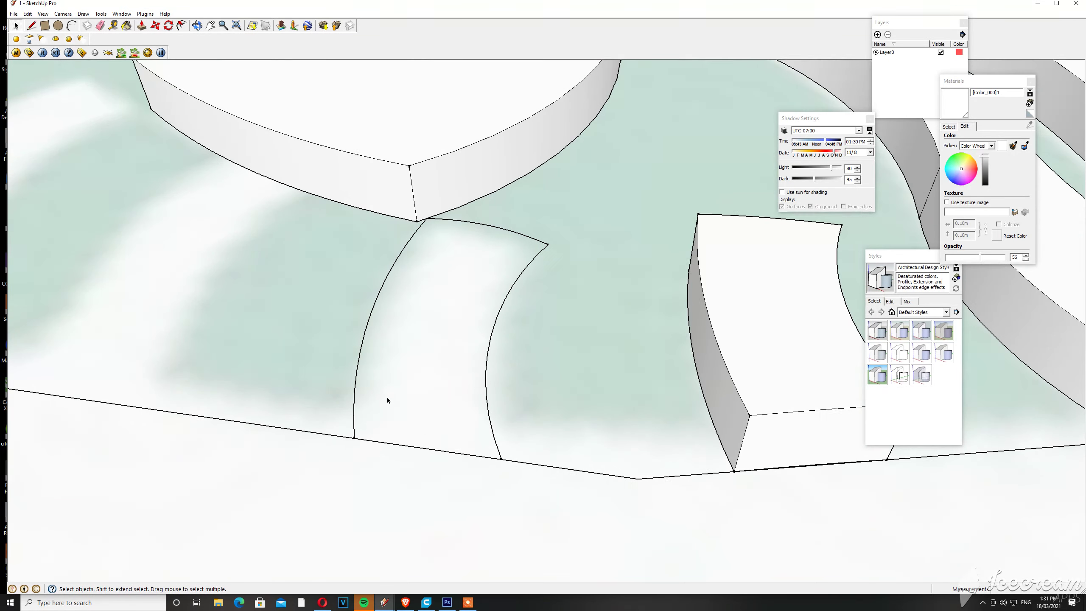
pyautogui.scroll(2, 402, 412)
pyautogui.press('a')
pyautogui.click(354, 437)
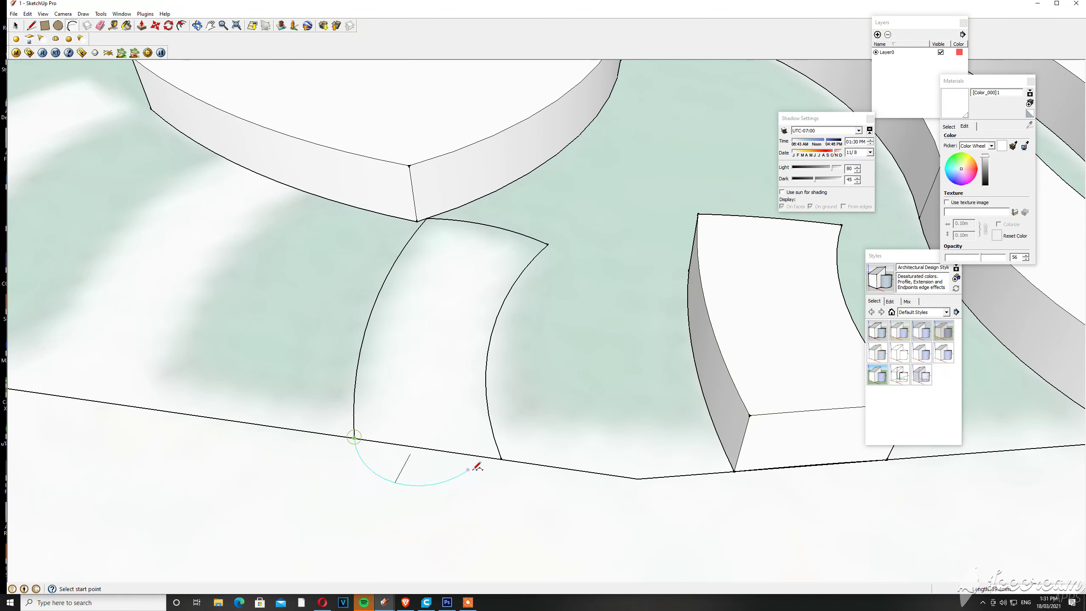
pyautogui.click(501, 458)
pyautogui.scroll(2, 427, 440)
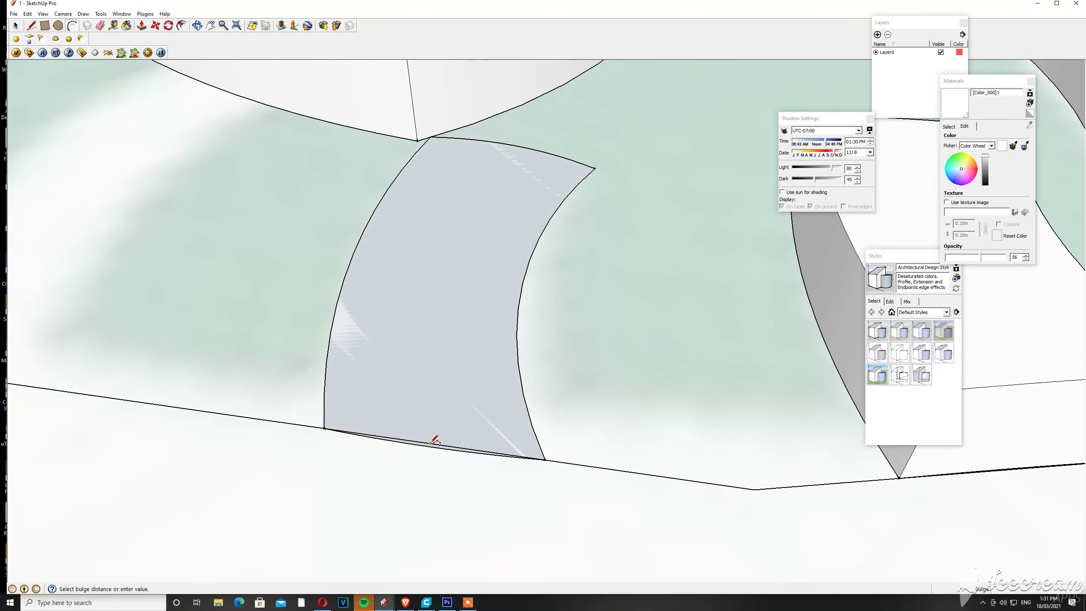
pyautogui.click(430, 399)
# - Group the strand face and Push/Pull it up into a curved block
pyautogui.rightClick(430, 398)
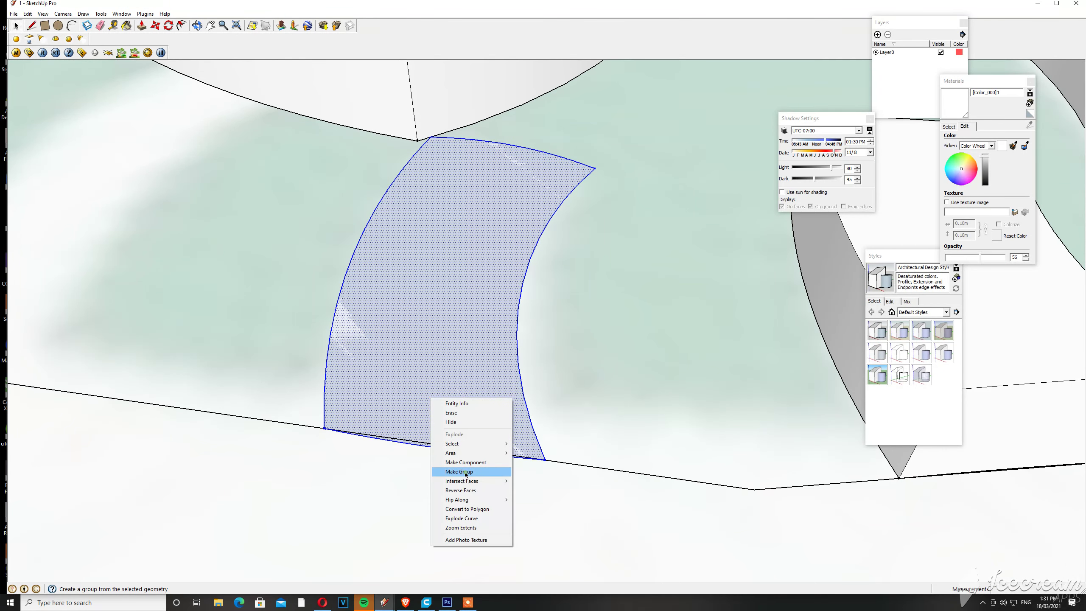
pyautogui.click(465, 471)
pyautogui.press('p')
pyautogui.moveTo(429, 406); pyautogui.dragTo(438, 335, button='middle')
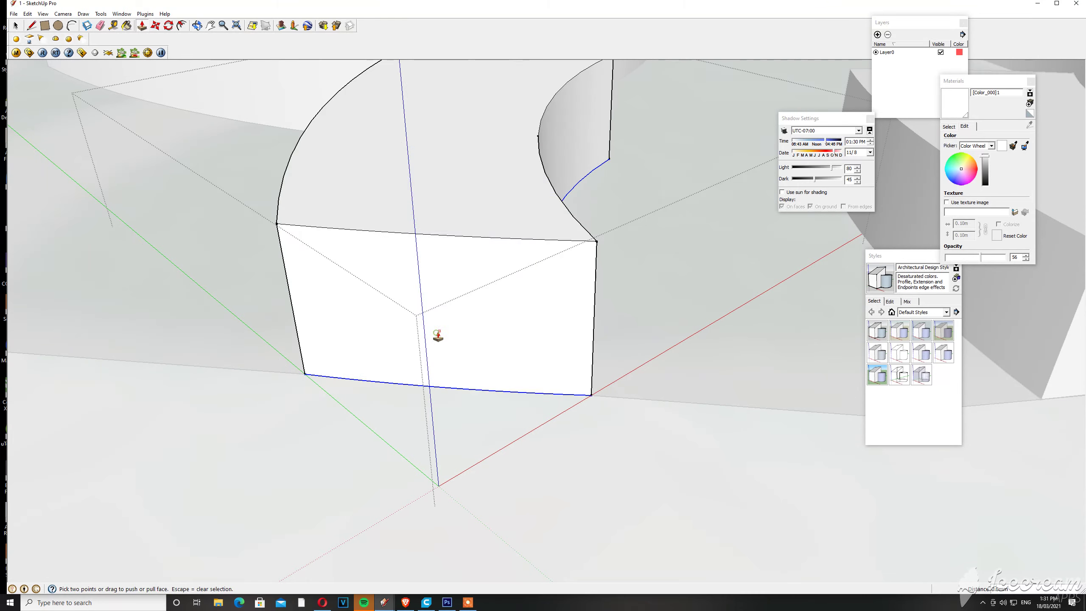
pyautogui.scroll(-5, 438, 335)
pyautogui.press('space')
pyautogui.moveTo(375, 450); pyautogui.dragTo(509, 404, button='middle')
# - Outline the third strand with right and left arcs from the upper curve to the bottom edge
pyautogui.scroll(3, 362, 373)
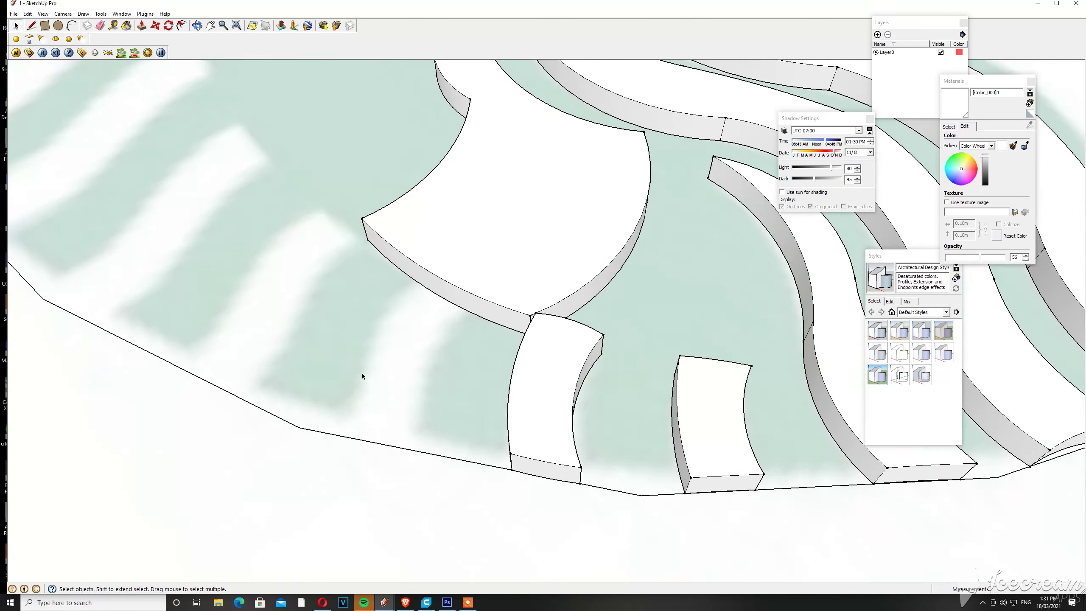
pyautogui.scroll(2, 376, 407)
pyautogui.press('l')
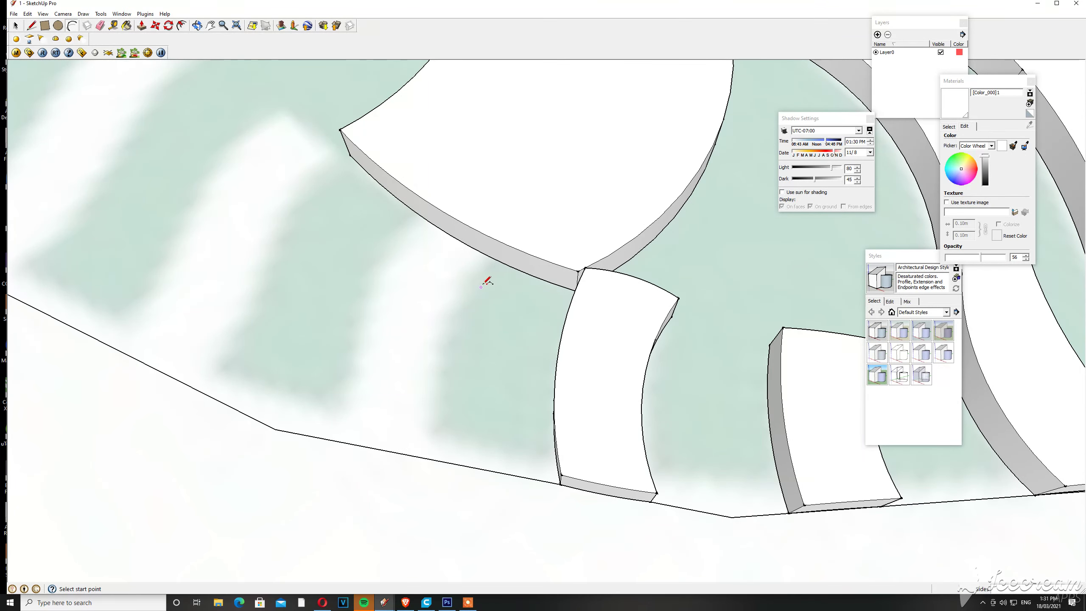
pyautogui.click(488, 257)
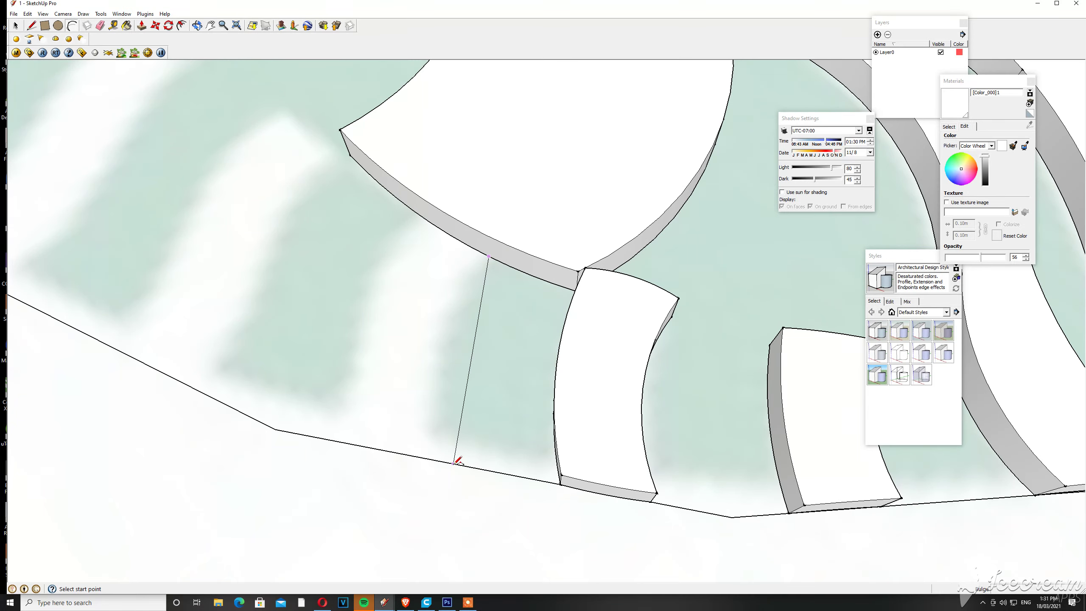
pyautogui.click(453, 463)
pyautogui.click(444, 357)
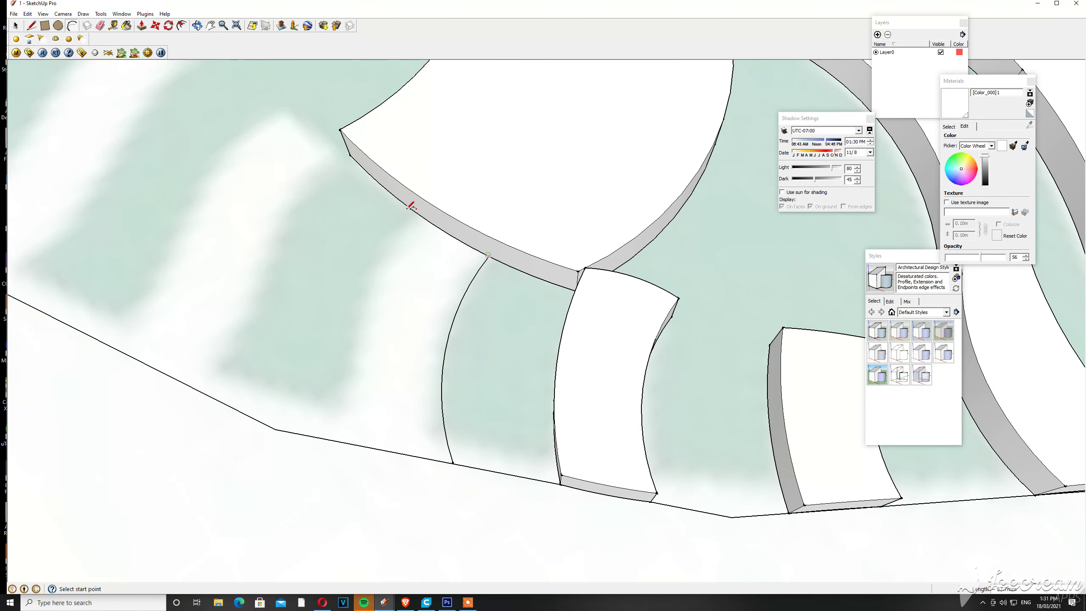
pyautogui.click(413, 210)
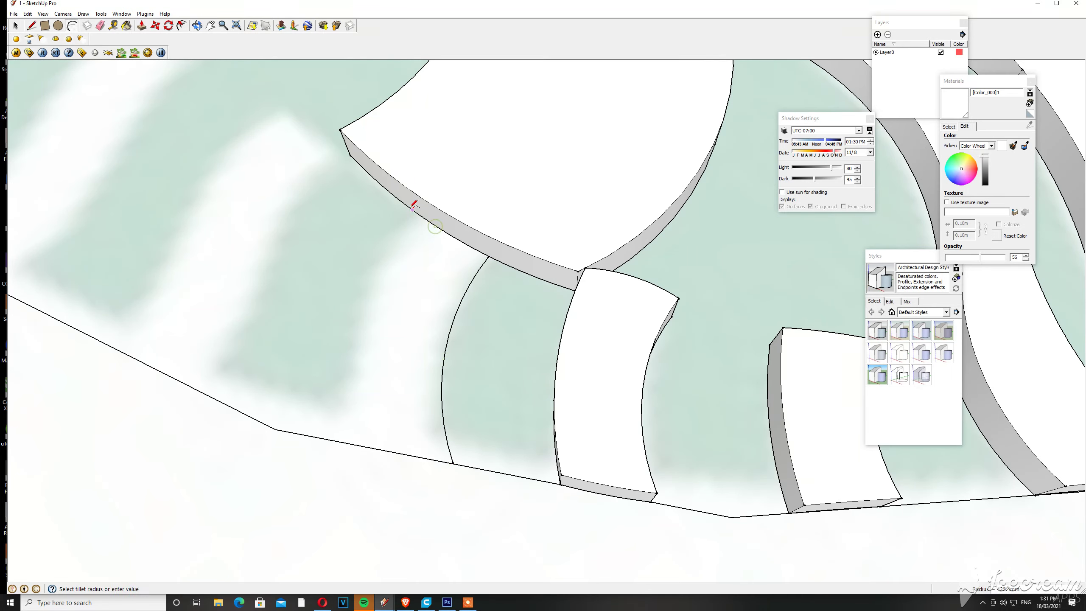
pyautogui.click(347, 442)
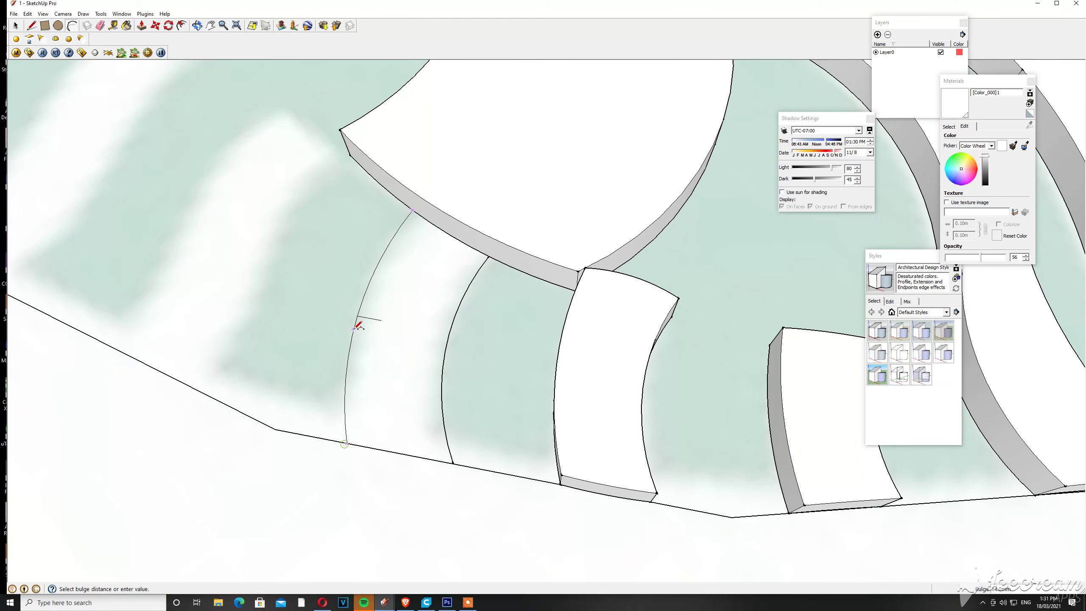
pyautogui.click(355, 327)
pyautogui.click(346, 443)
pyautogui.scroll(2, 459, 461)
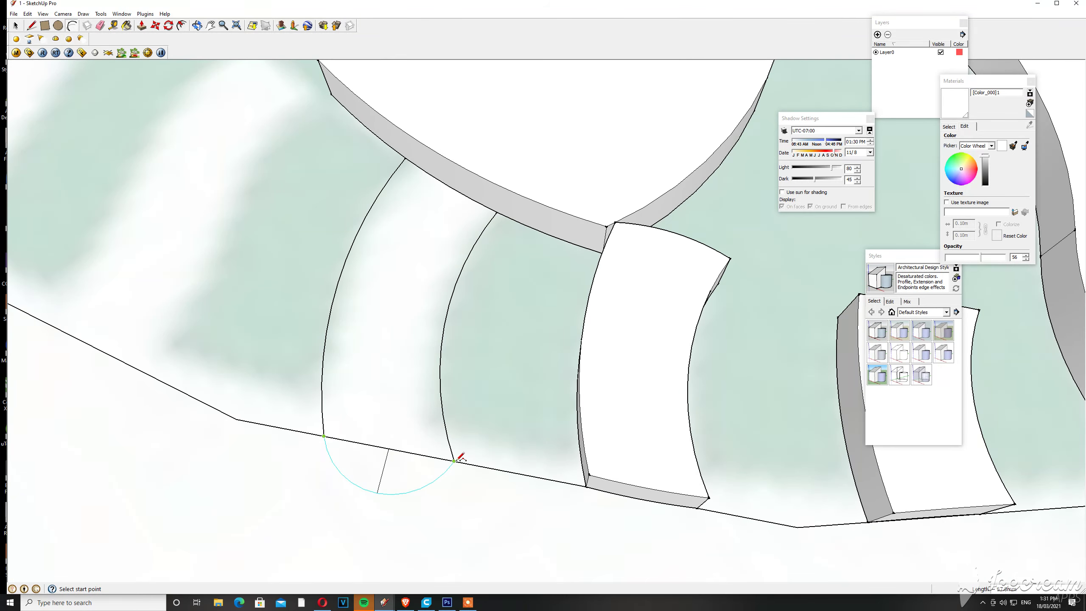
pyautogui.press('space')
# - Group the strand face, Push/Pull it into a thick block, and exit the group
pyautogui.click(388, 389)
pyautogui.scroll(2, 389, 393)
pyautogui.rightClick(389, 392)
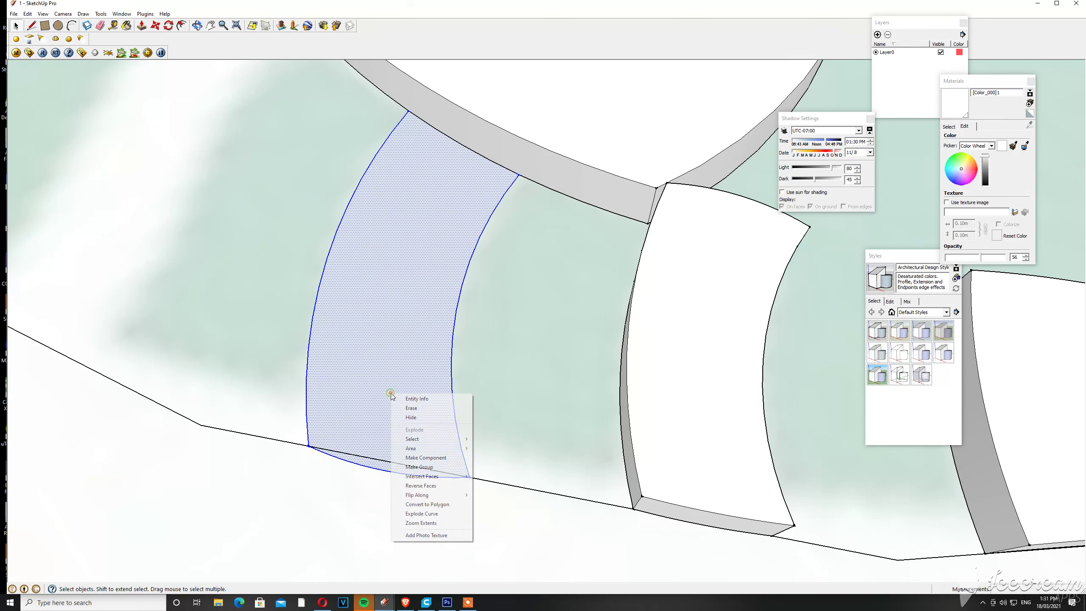
pyautogui.click(419, 466)
pyautogui.doubleClick(392, 412)
pyautogui.scroll(-2, 385, 412)
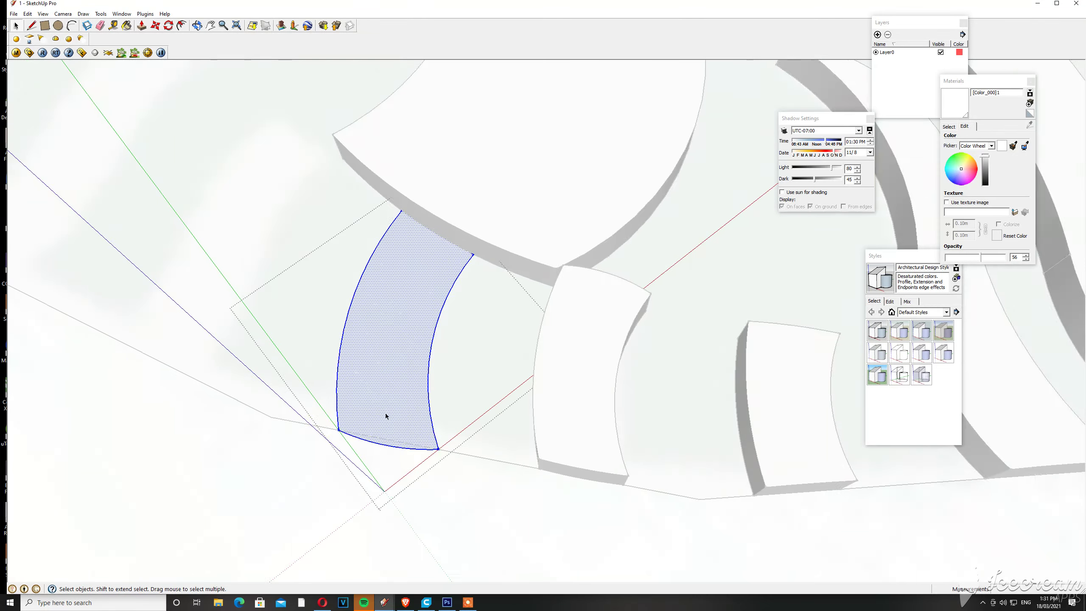
pyautogui.scroll(-2, 385, 415)
pyautogui.press('p')
pyautogui.moveTo(400, 376); pyautogui.dragTo(396, 383)
pyautogui.moveTo(396, 383); pyautogui.dragTo(475, 452, button='middle')
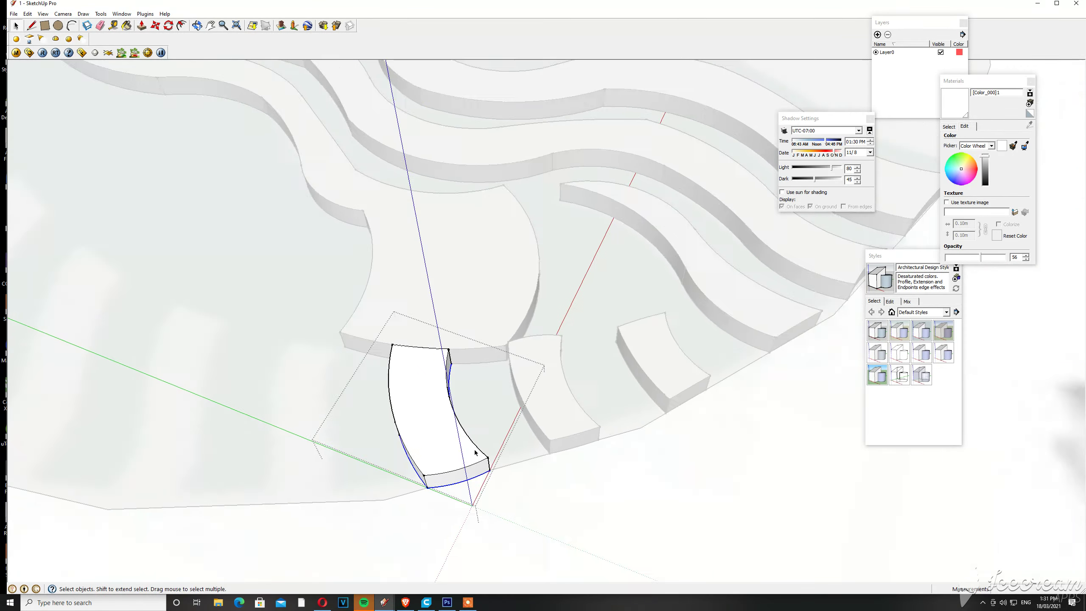
pyautogui.scroll(-2, 357, 502)
pyautogui.click(286, 339)
# - Draw the first arc of the next strand to the left on the bottom edge
pyautogui.scroll(4, 311, 374)
pyautogui.press('a')
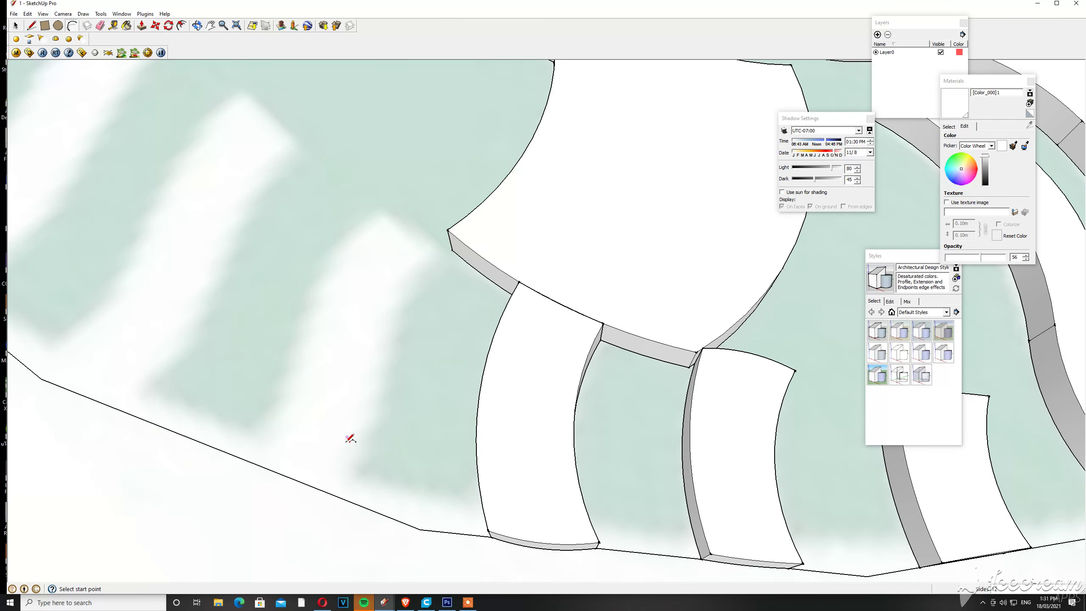
pyautogui.click(397, 324)
pyautogui.click(400, 344)
pyautogui.press('space')
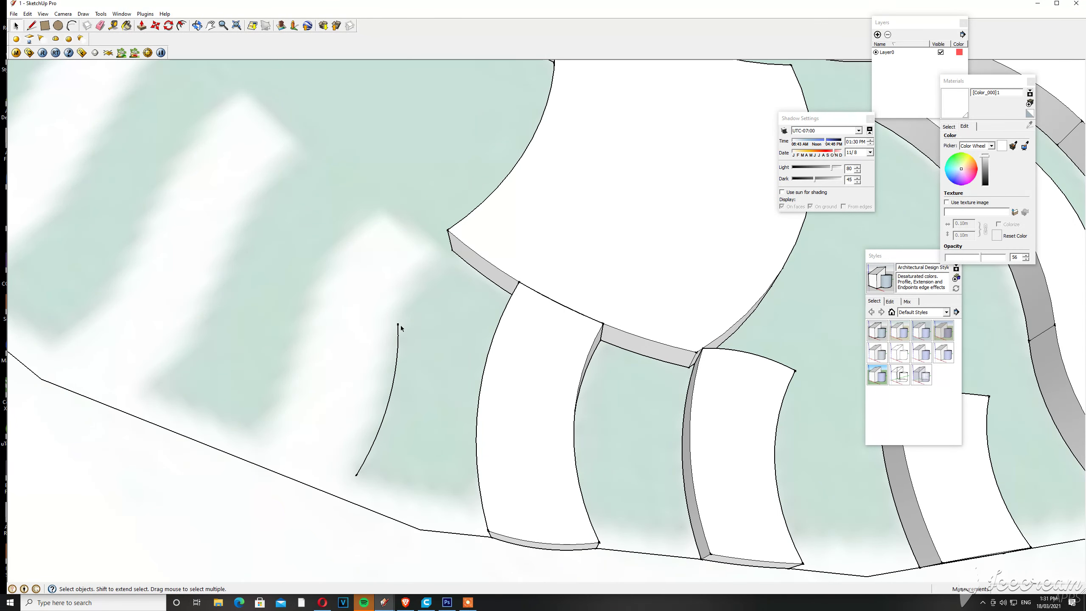